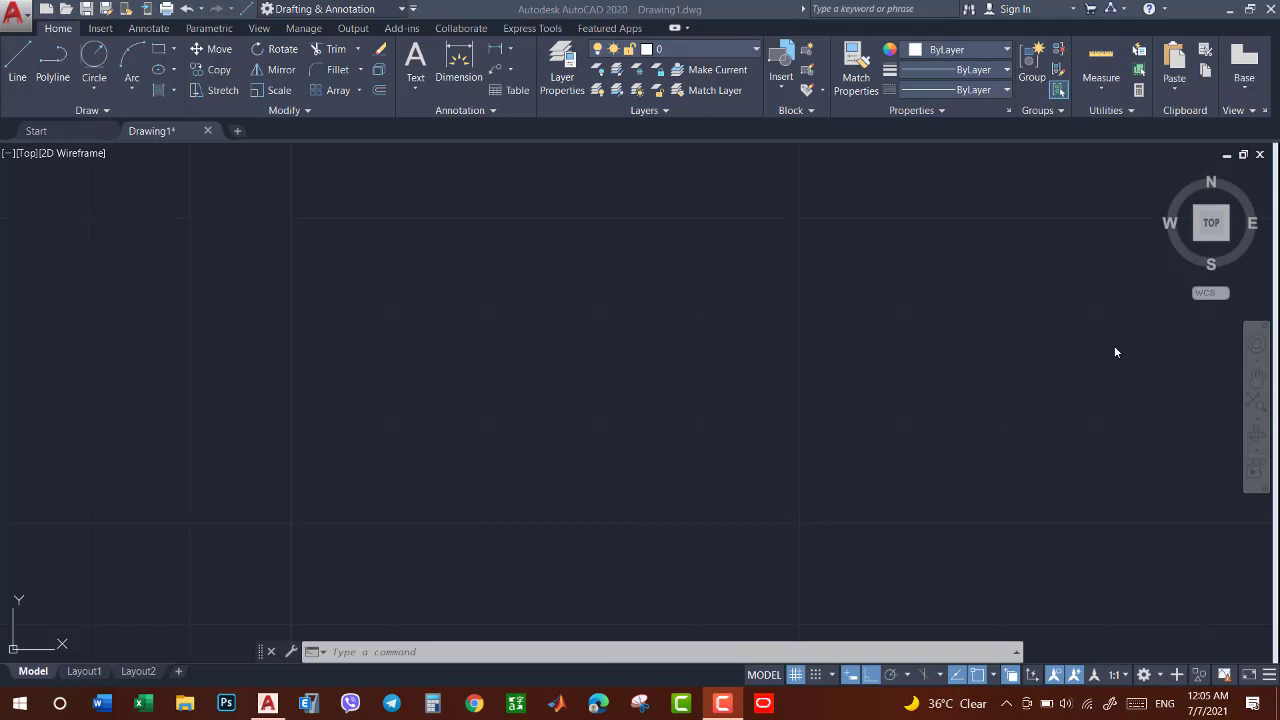
# Step: Draw a horizontal line 1 unit long from a picked start point
pyautogui.click(917, 352)
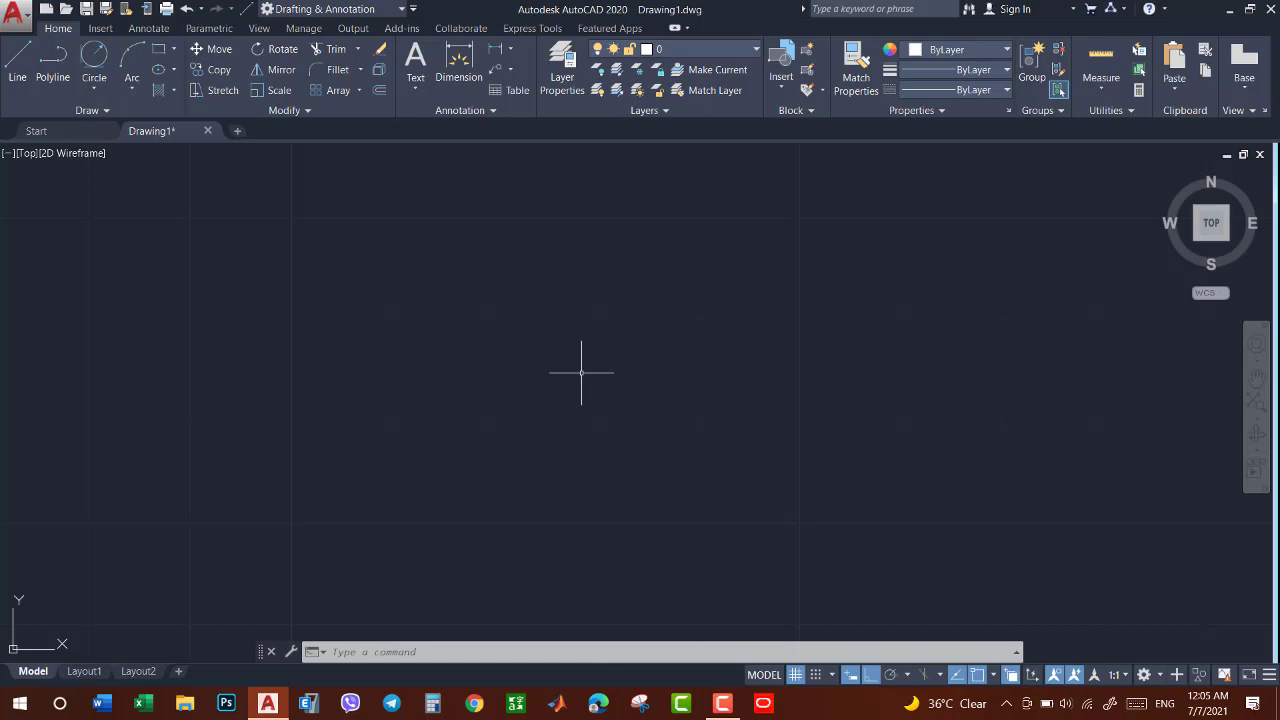
pyautogui.write('l')
pyautogui.press('Return')
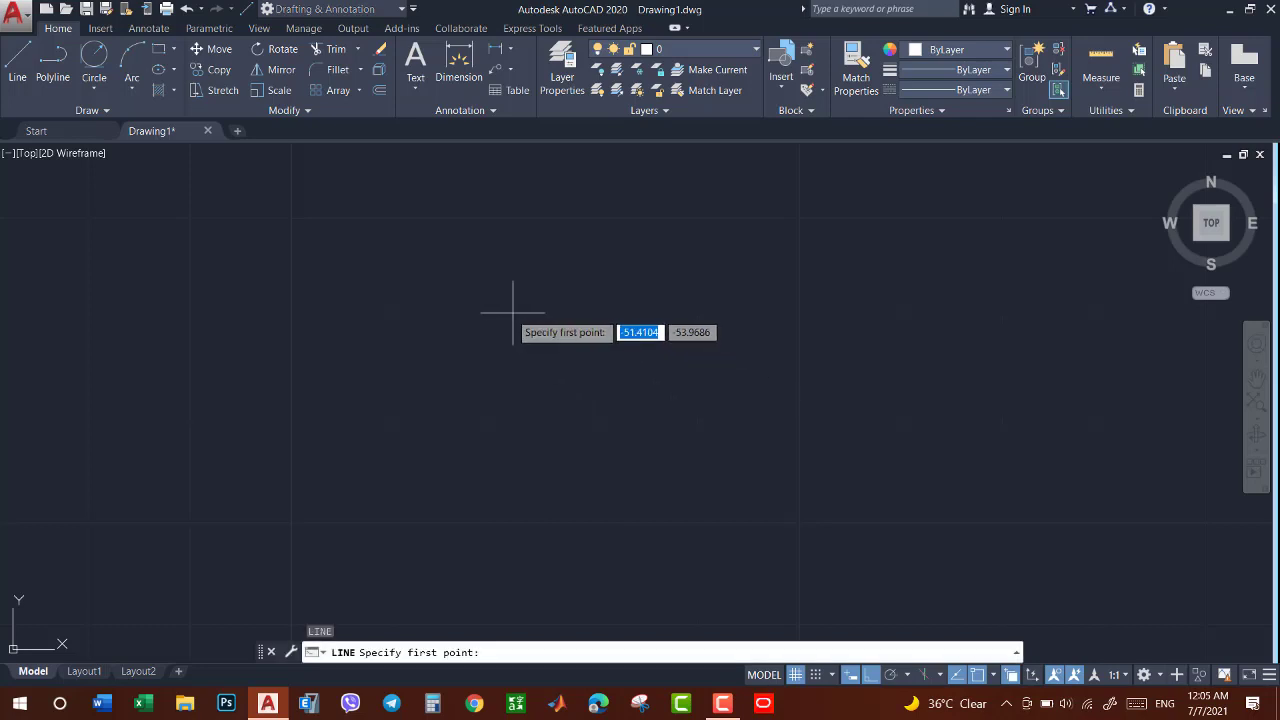
pyautogui.click(505, 312)
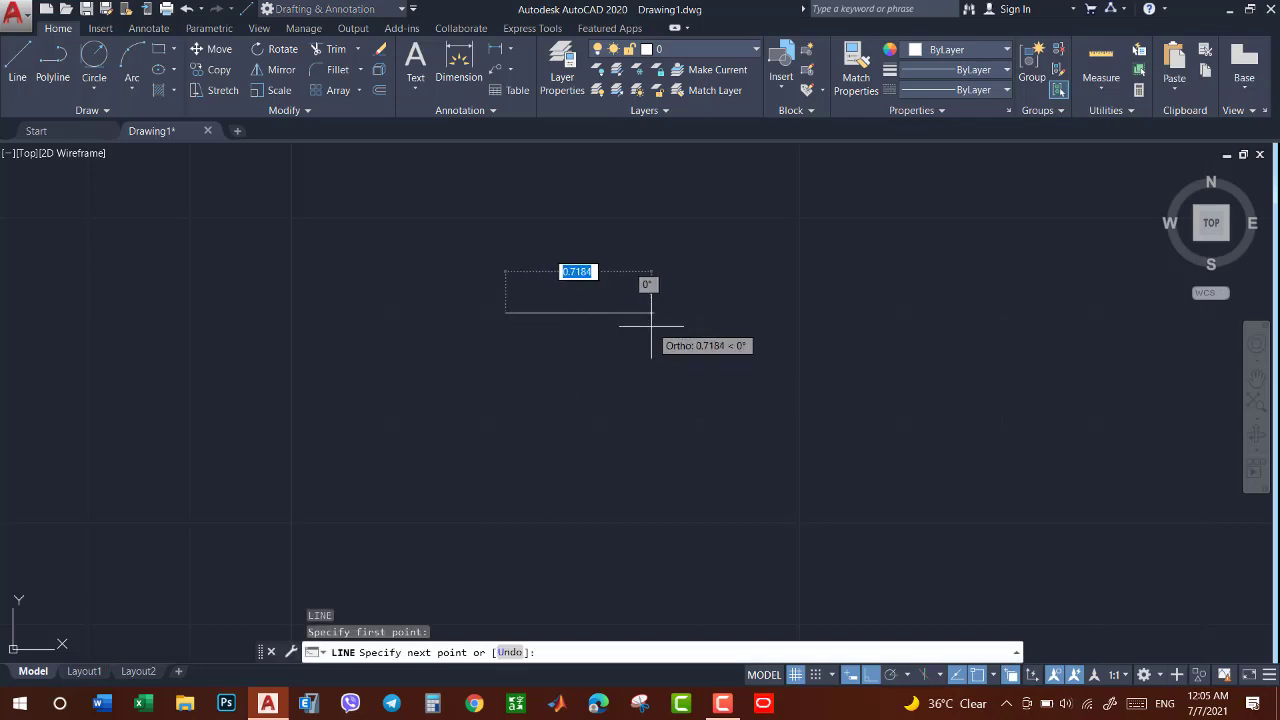
pyautogui.write('1')
pyautogui.press('Return')
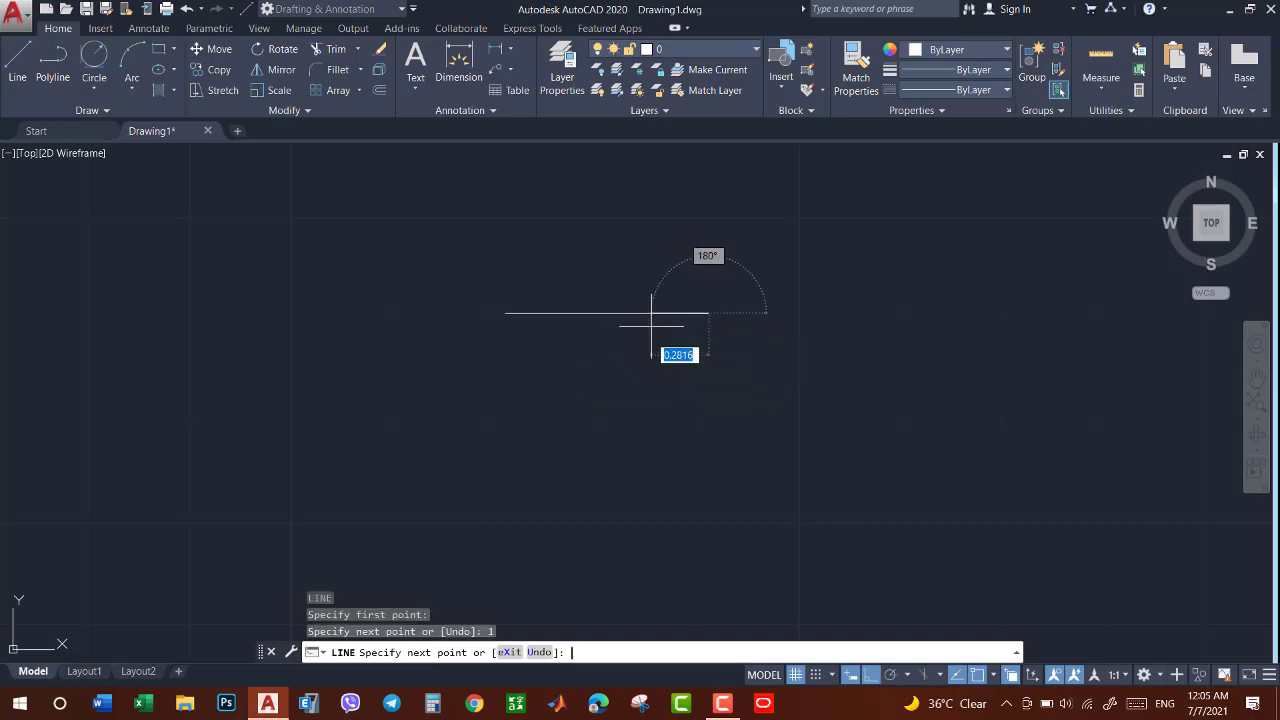
pyautogui.press('Return')
# Step: Select the new line, then abandon a copy and a second line without drawing more
pyautogui.click(551, 312)
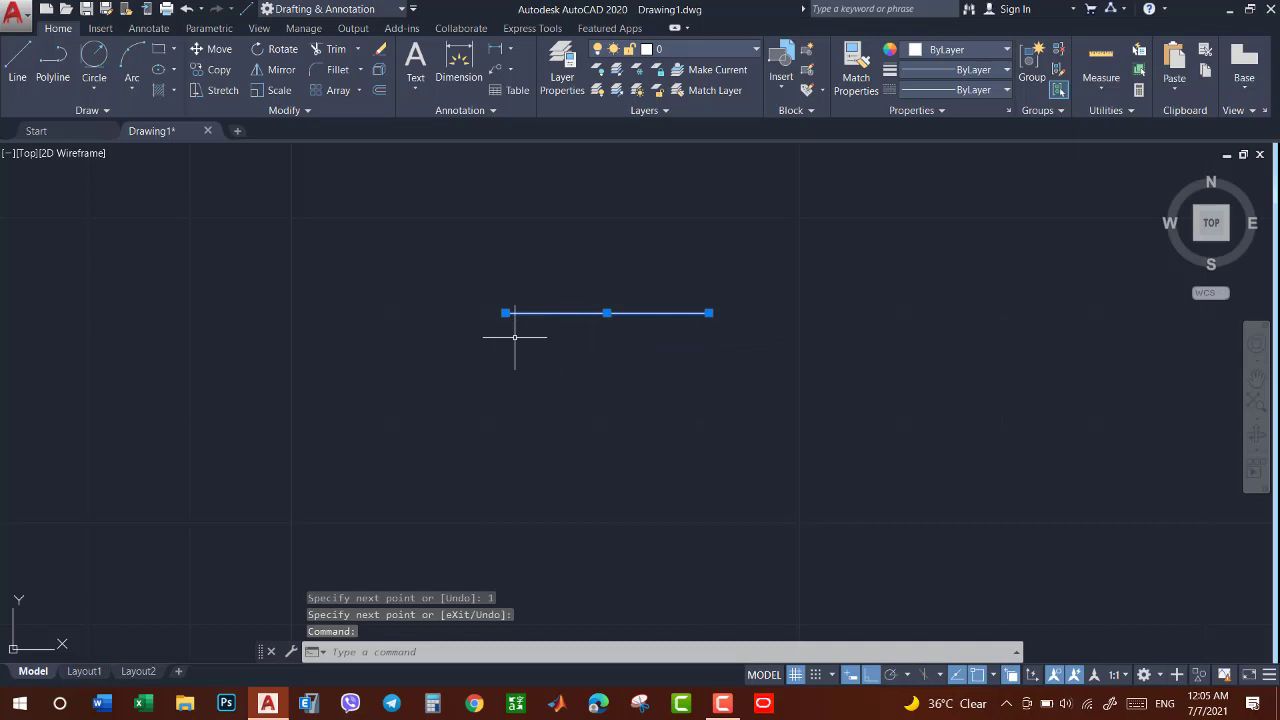
pyautogui.write('co')
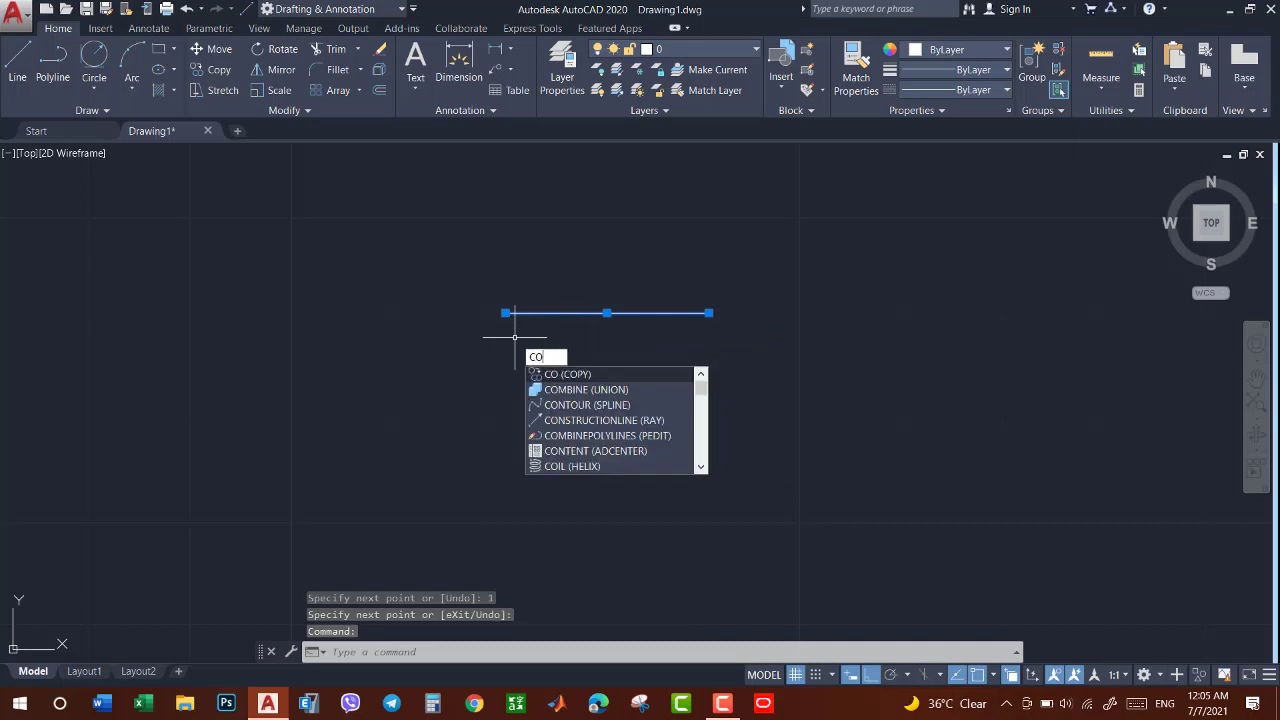
pyautogui.press('Escape')
pyautogui.write('l')
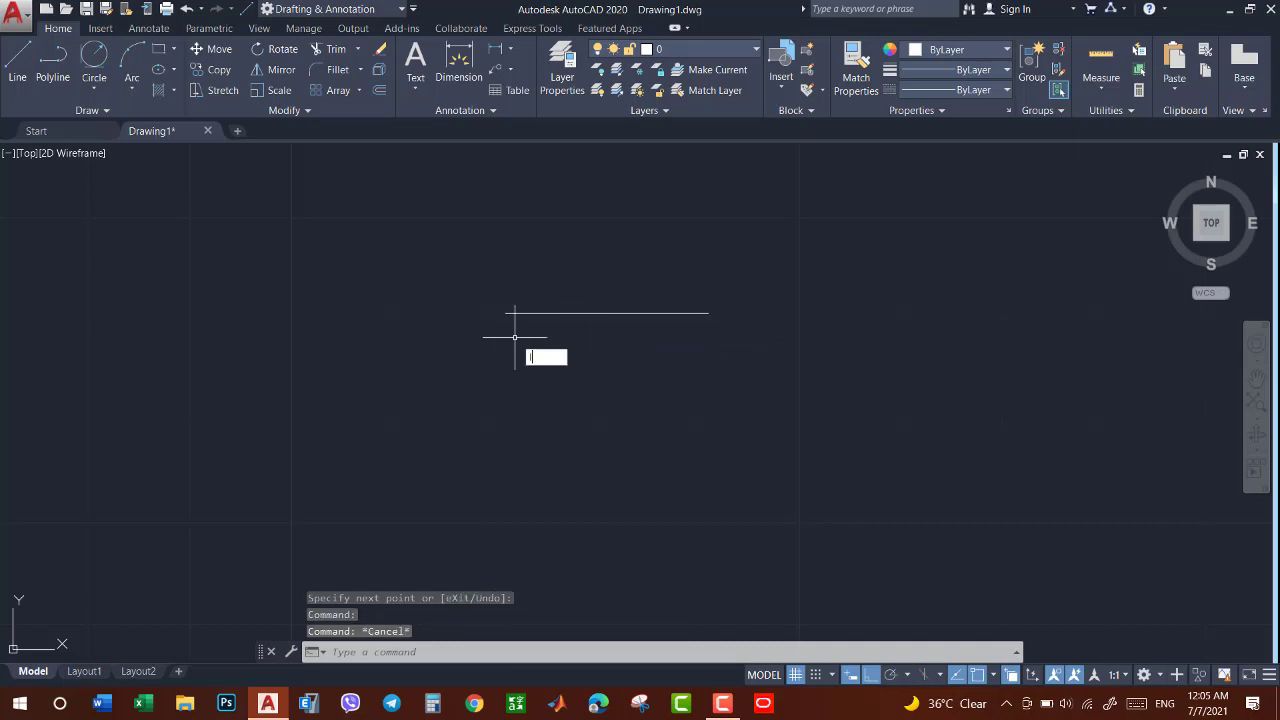
pyautogui.press('Return')
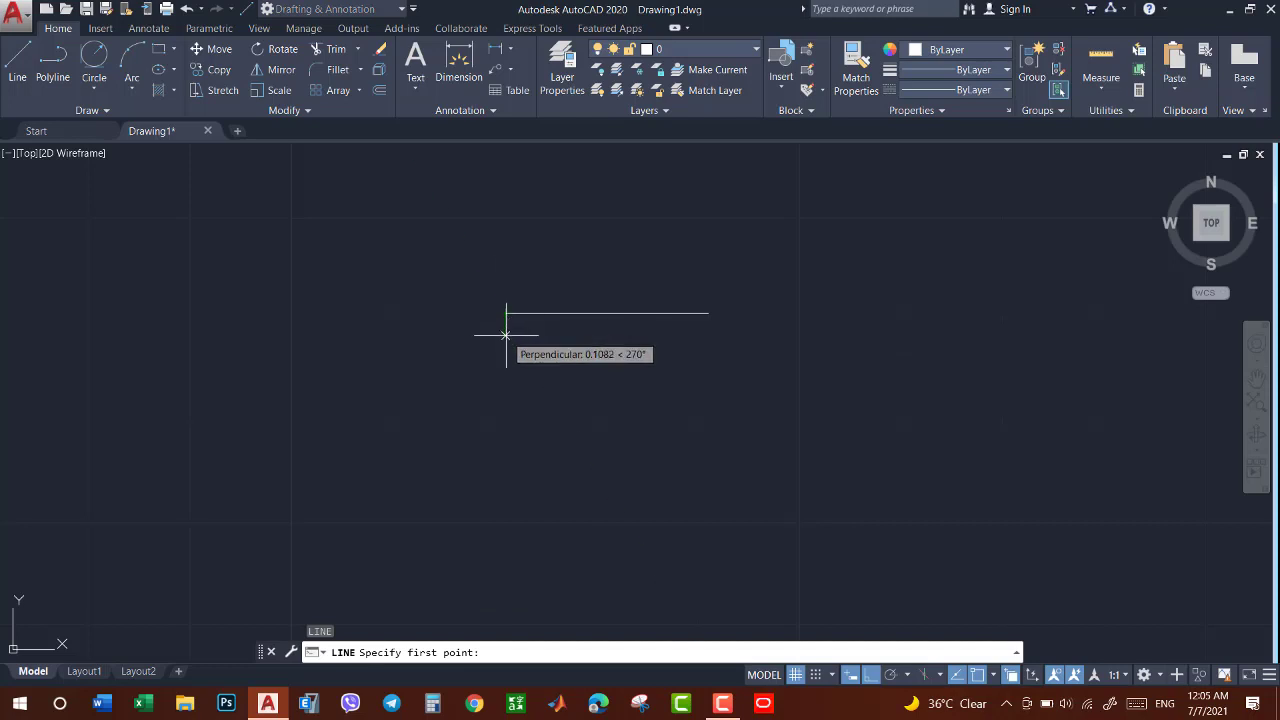
pyautogui.scroll(2, 506, 336)
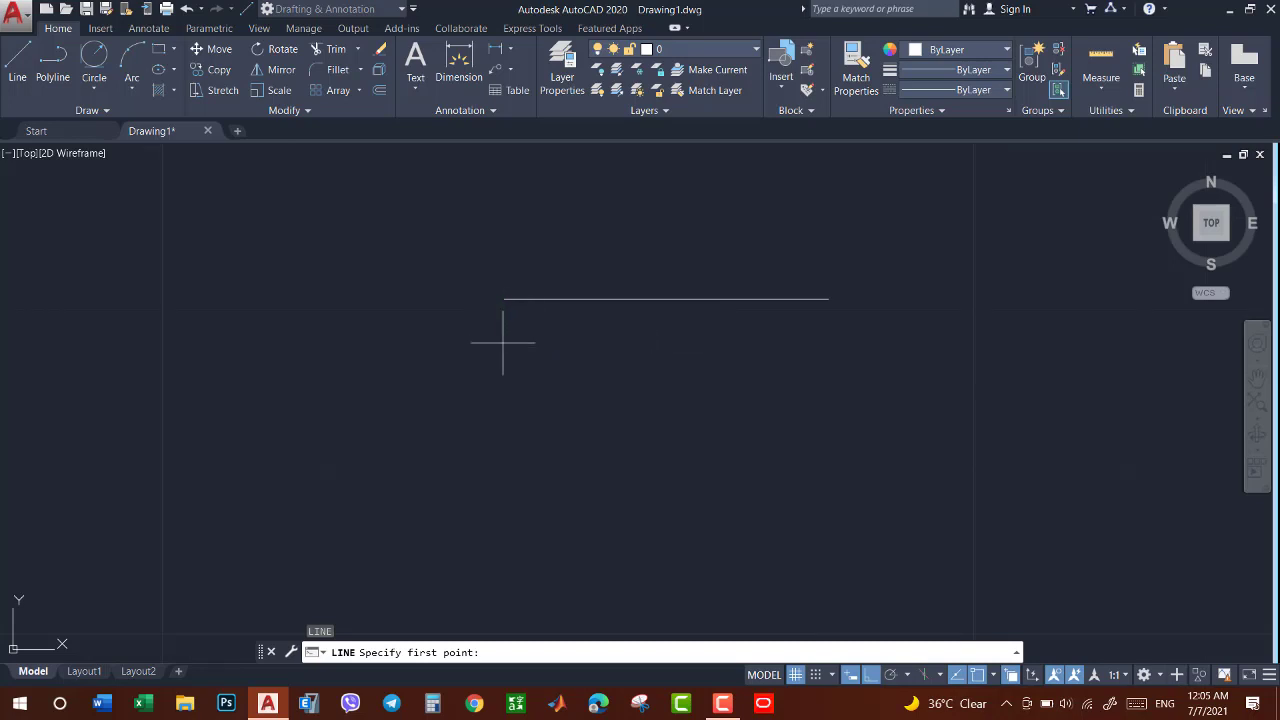
pyautogui.click(503, 340)
pyautogui.press('Escape')
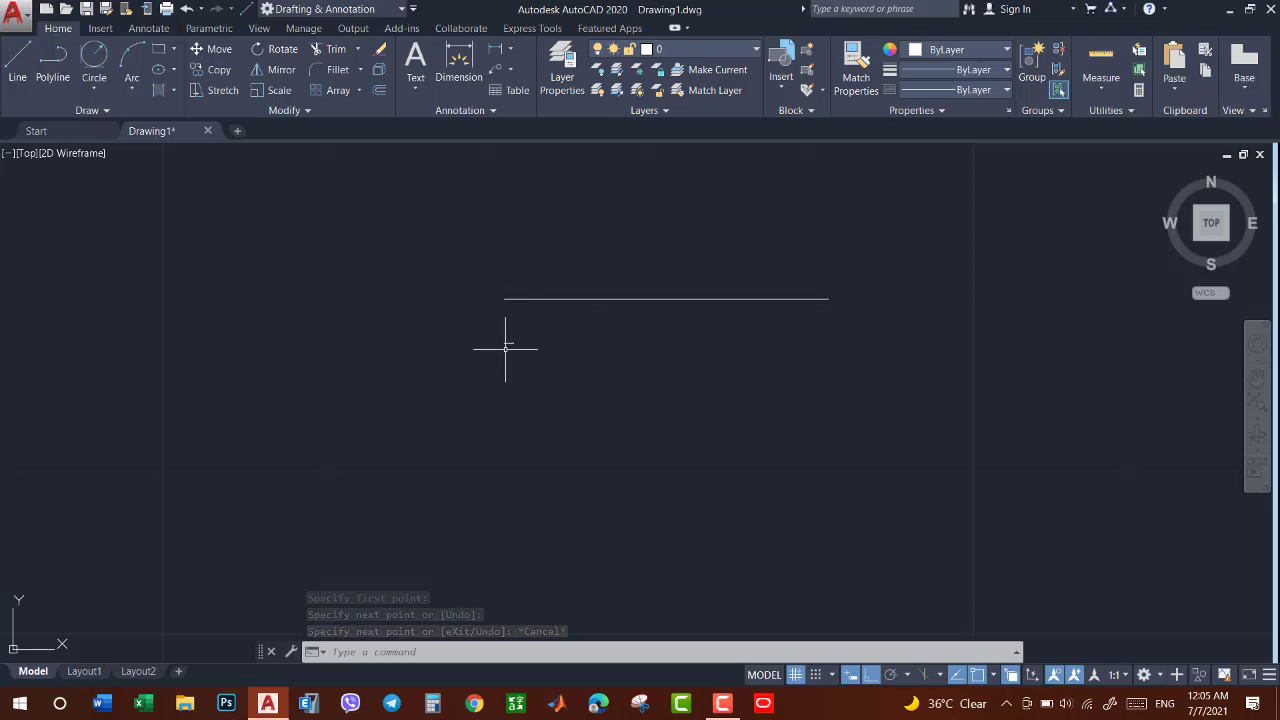
# Step: Window-select the test line and delete it
pyautogui.click(683, 256)
pyautogui.click(492, 358)
pyautogui.press('Delete')
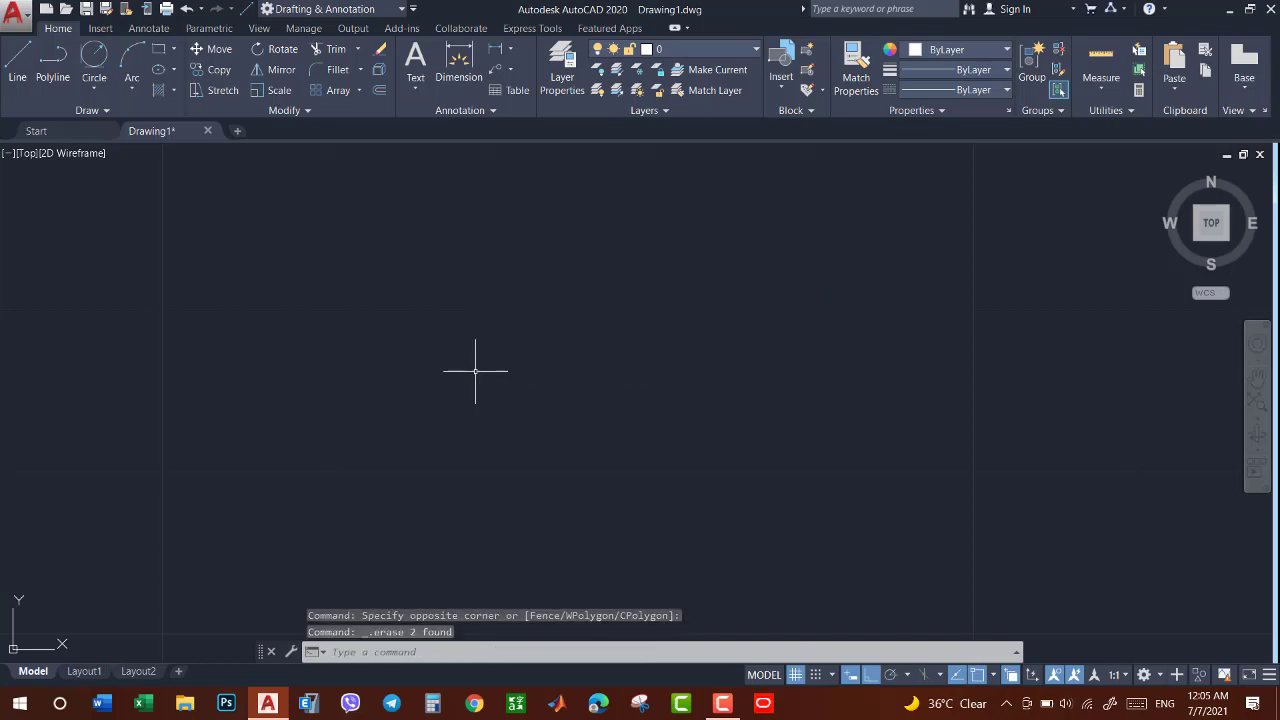
# Step: Open the Drawing Units dialog with UN and move it up and right
pyautogui.write('un')
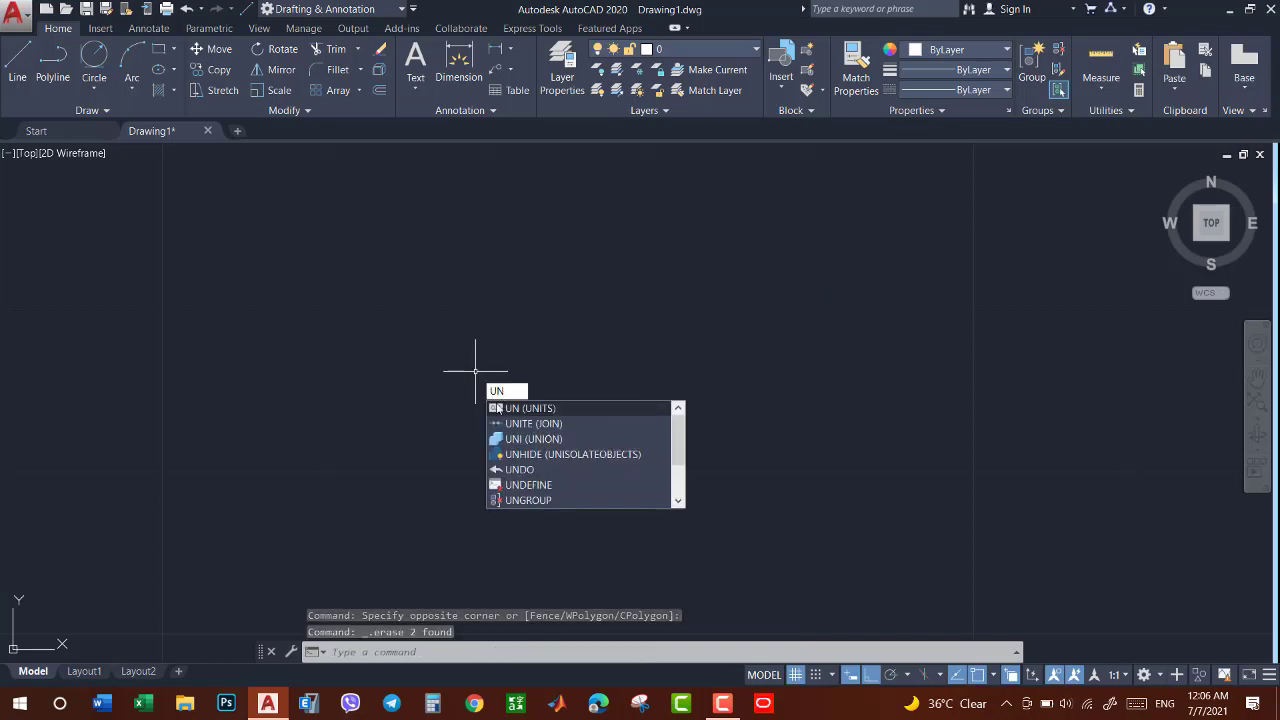
pyautogui.press('Return')
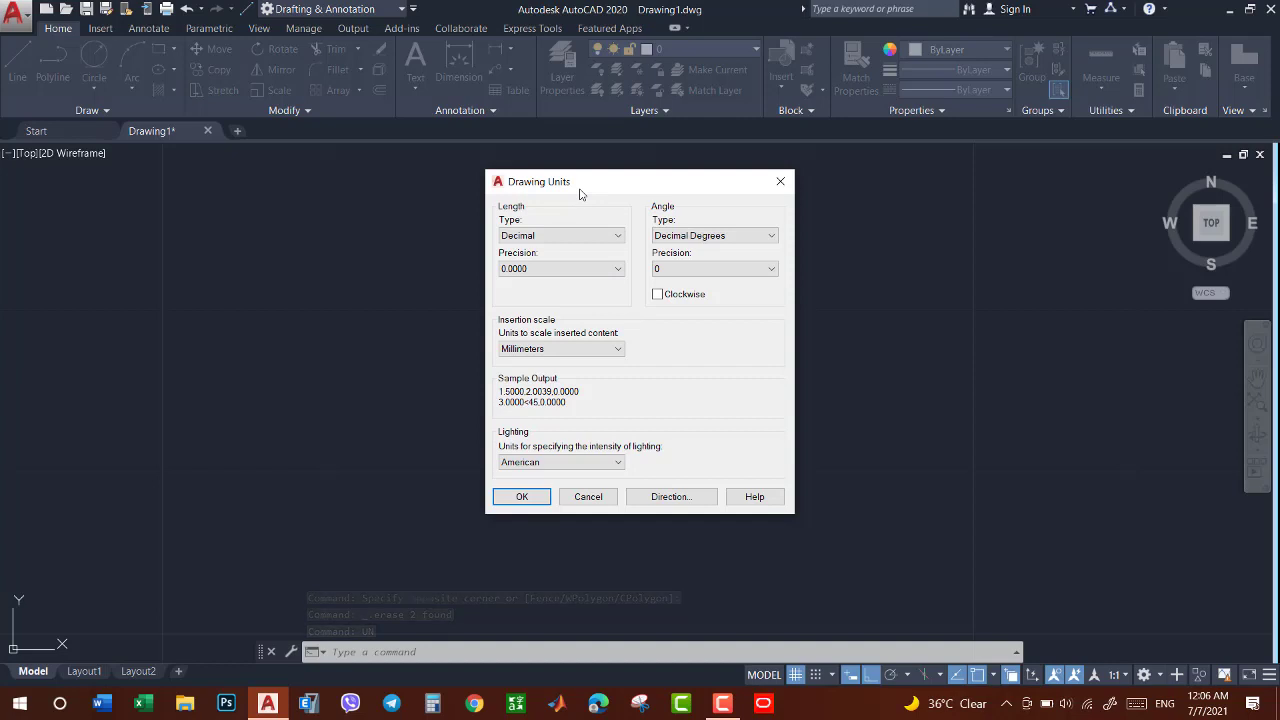
pyautogui.moveTo(580, 191); pyautogui.dragTo(618, 172)
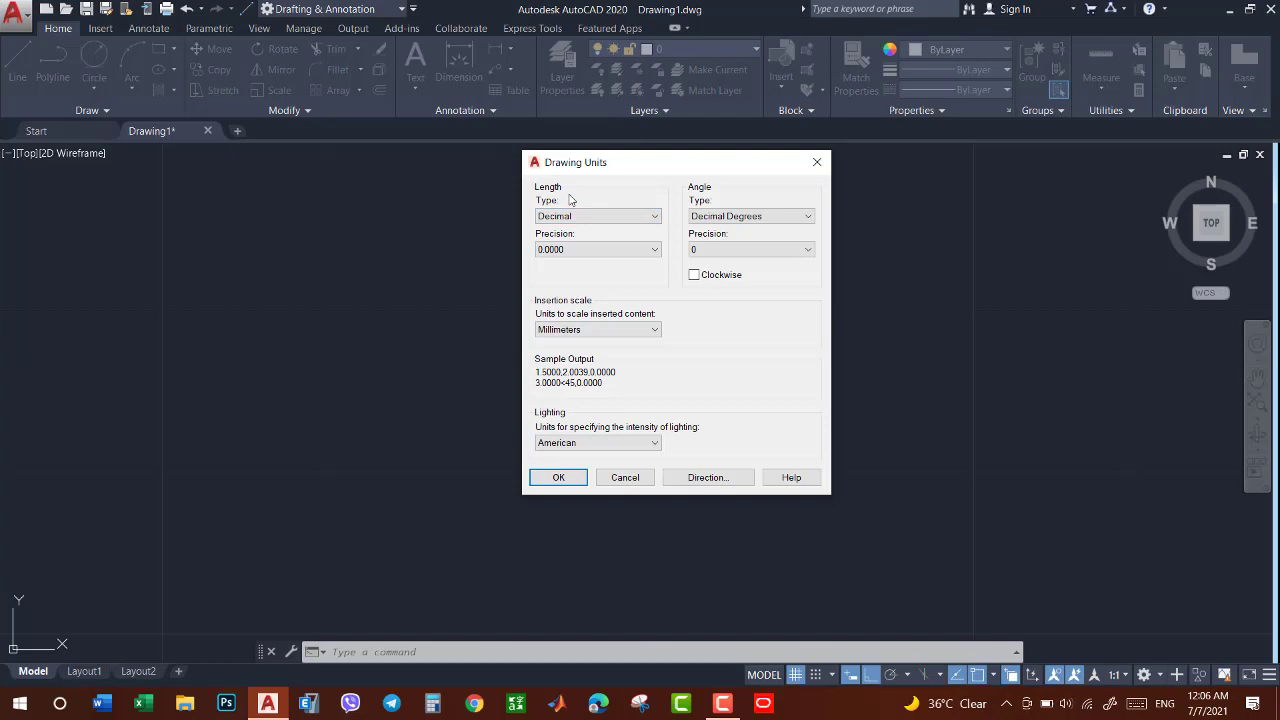
# Step: Set length type to Architectural and insertion scale to Inches, declining the warning, and apply
pyautogui.click(556, 215)
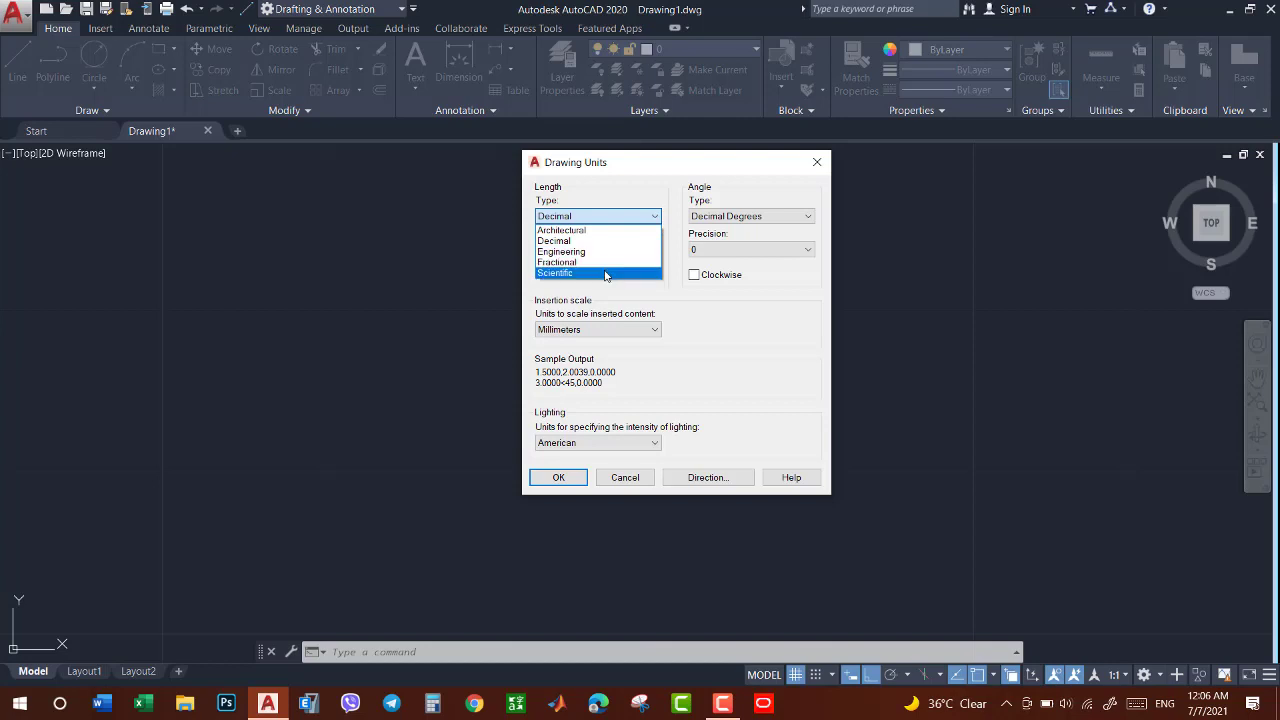
pyautogui.click(595, 231)
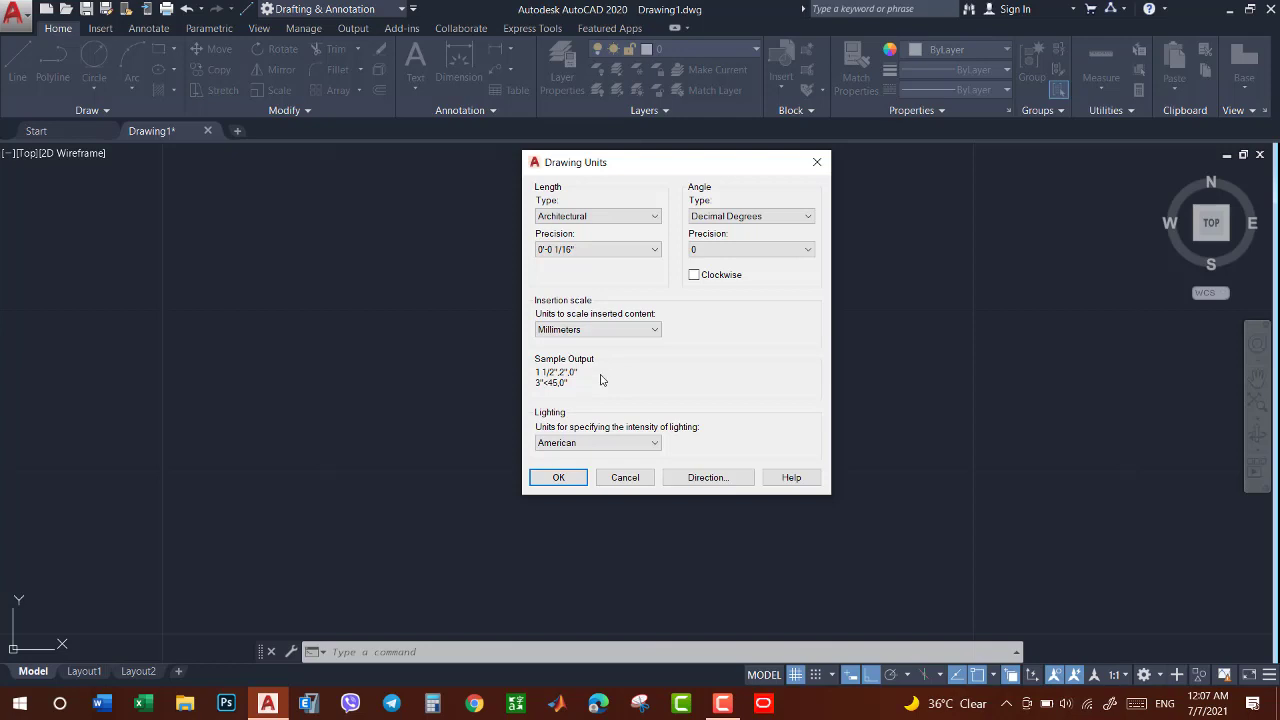
pyautogui.click(543, 480)
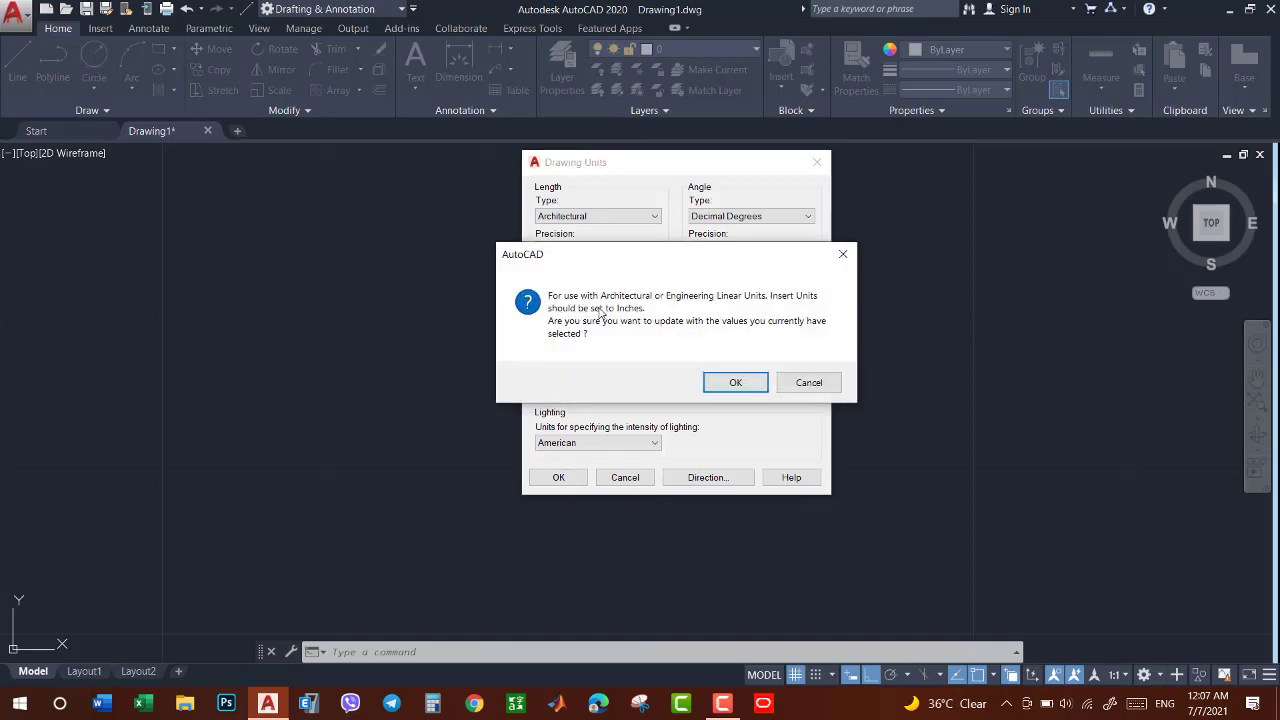
pyautogui.click(800, 380)
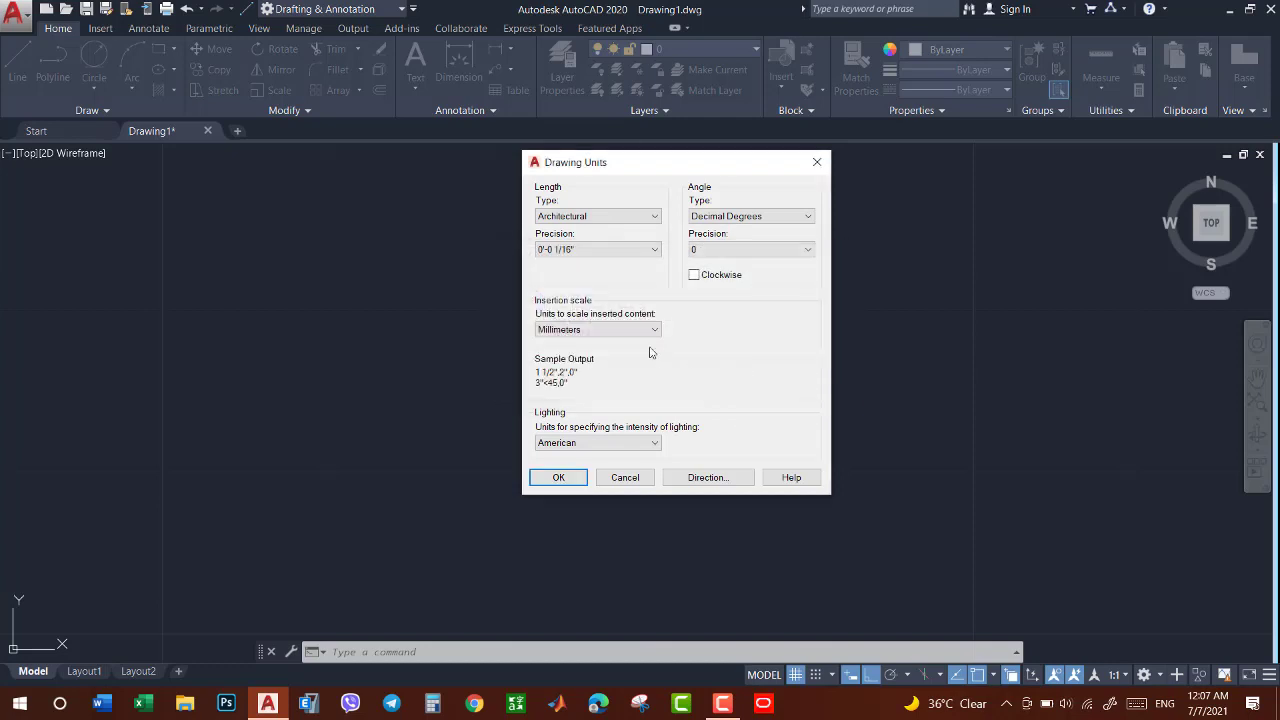
pyautogui.click(608, 218)
pyautogui.click(566, 330)
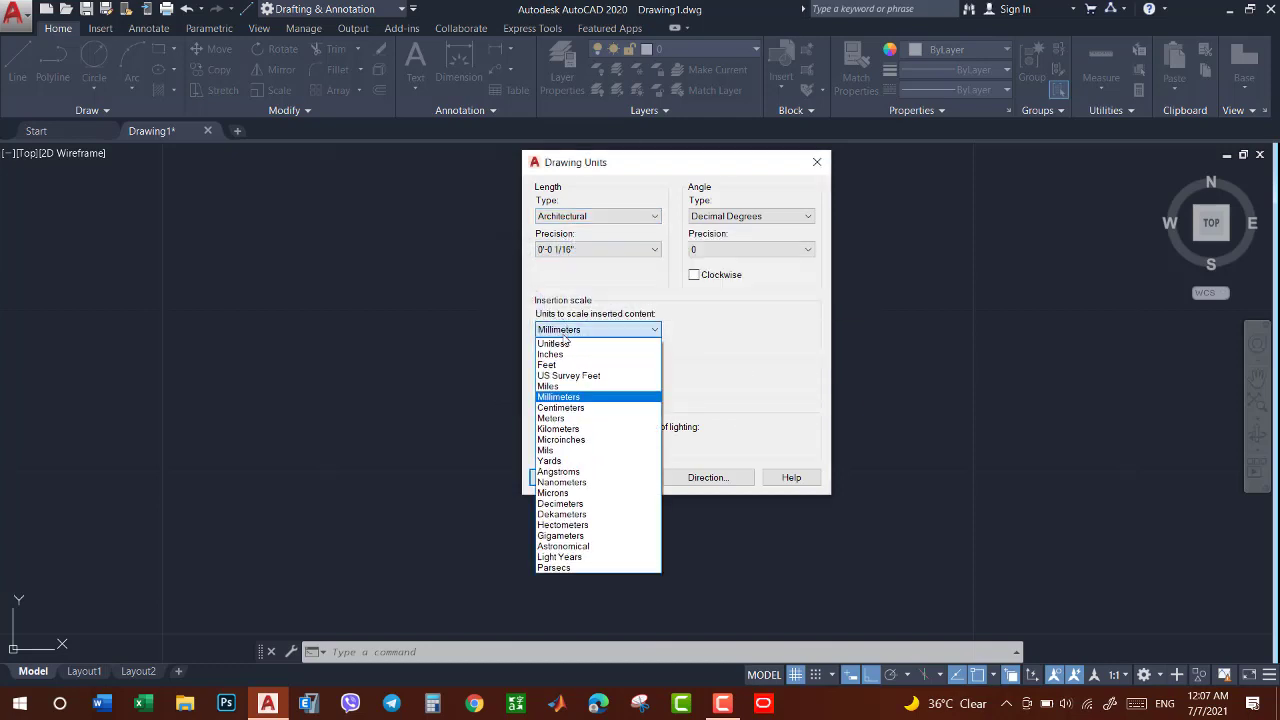
pyautogui.click(566, 352)
pyautogui.click(548, 477)
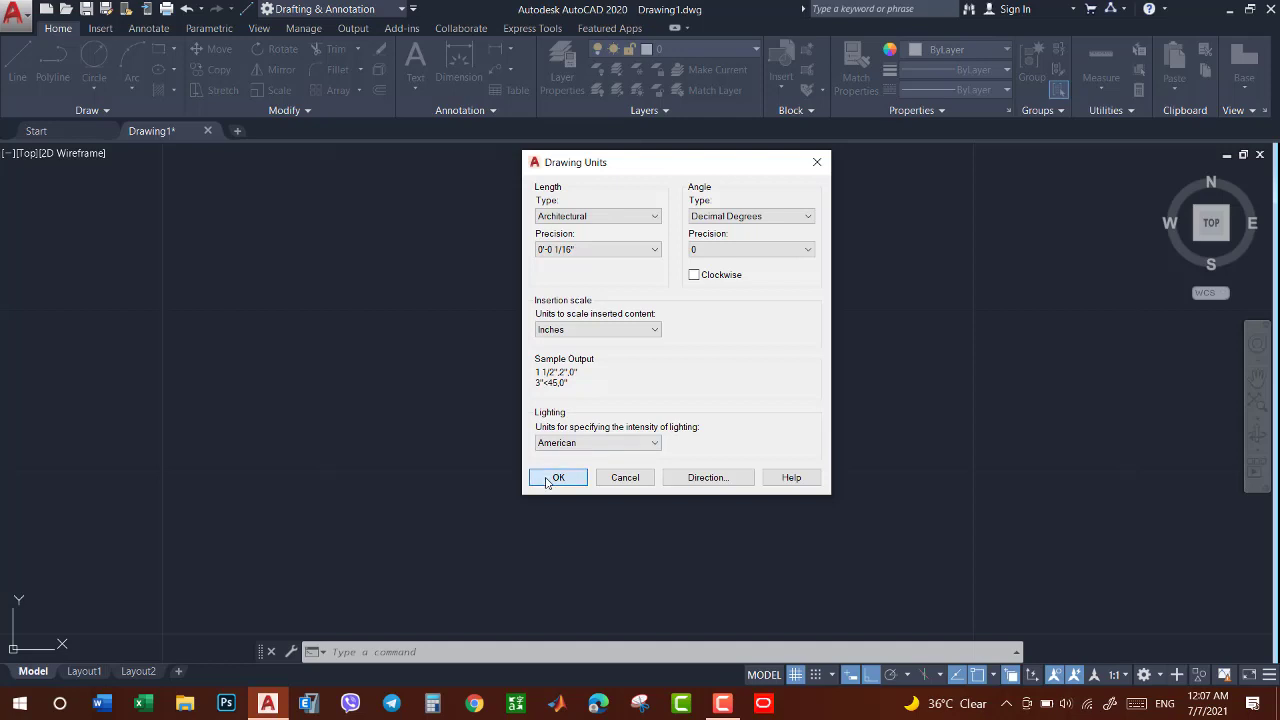
# Step: Draw a 5-inch horizontal test line, inspect it, then erase it
pyautogui.write('l')
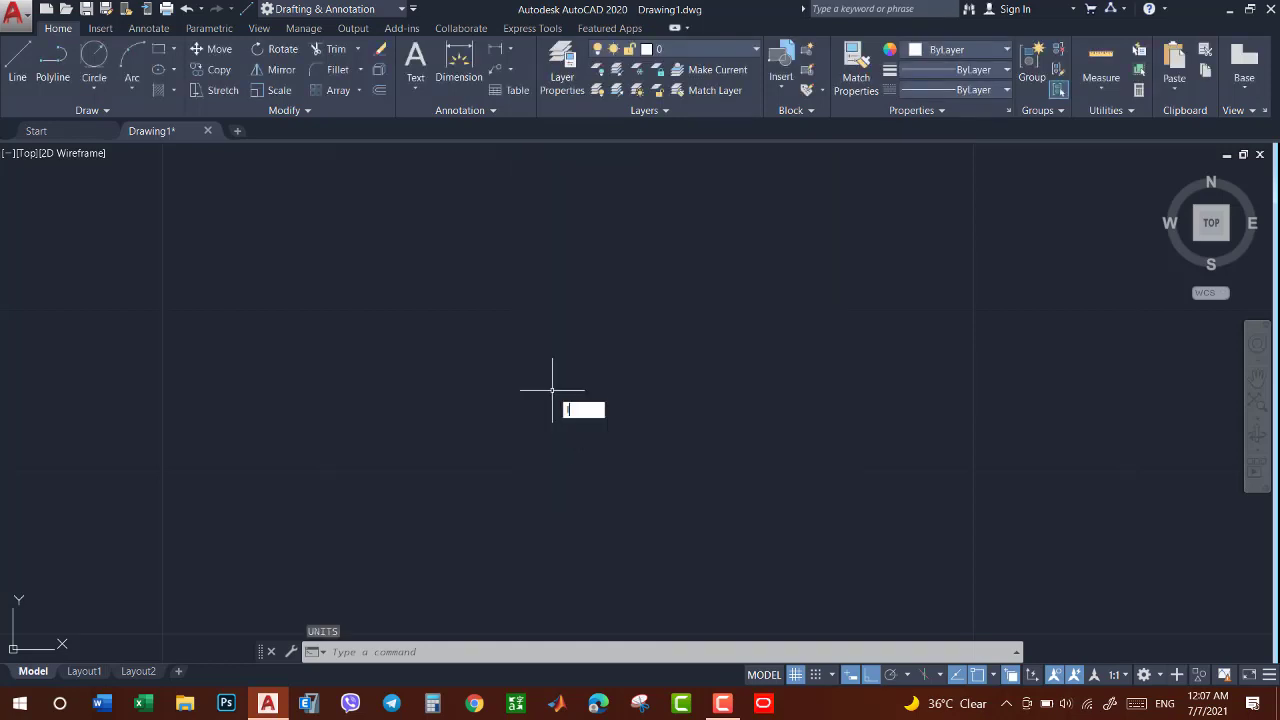
pyautogui.press('Return')
pyautogui.click(499, 362)
pyautogui.write('5')
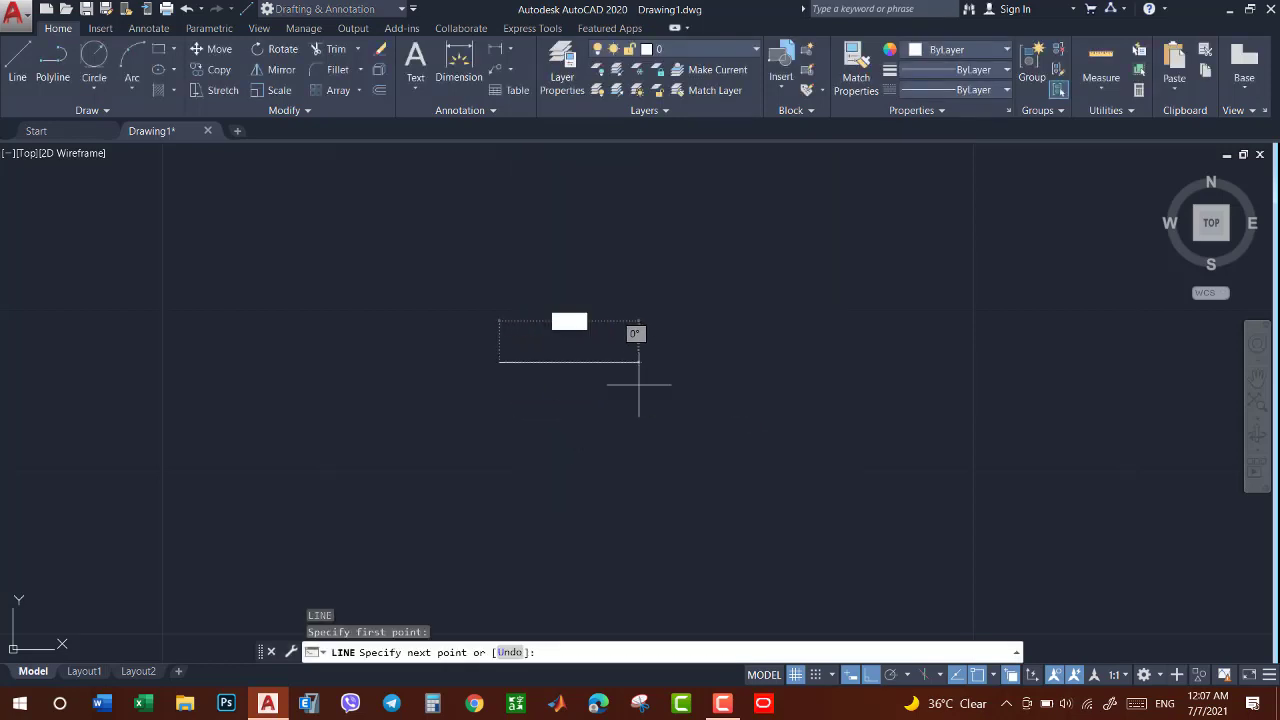
pyautogui.press('Return')
pyautogui.press('Escape')
pyautogui.click(638, 352)
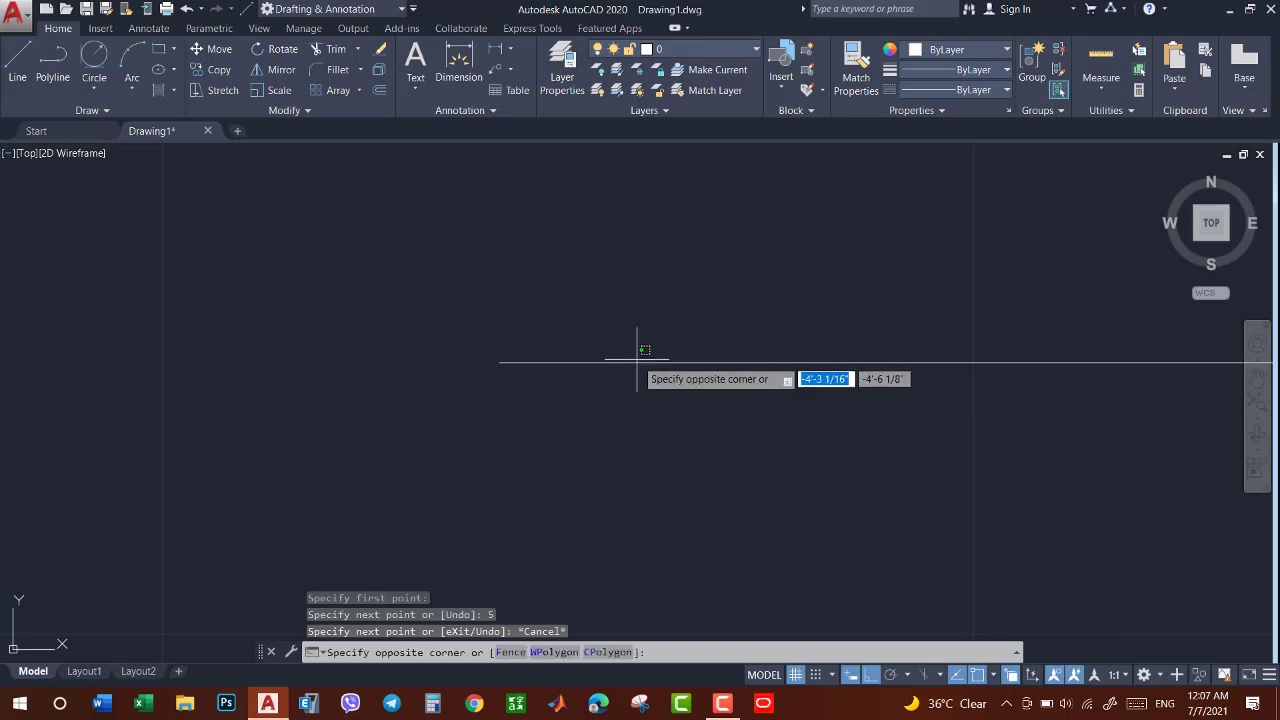
pyautogui.press('Escape')
pyautogui.click(614, 362)
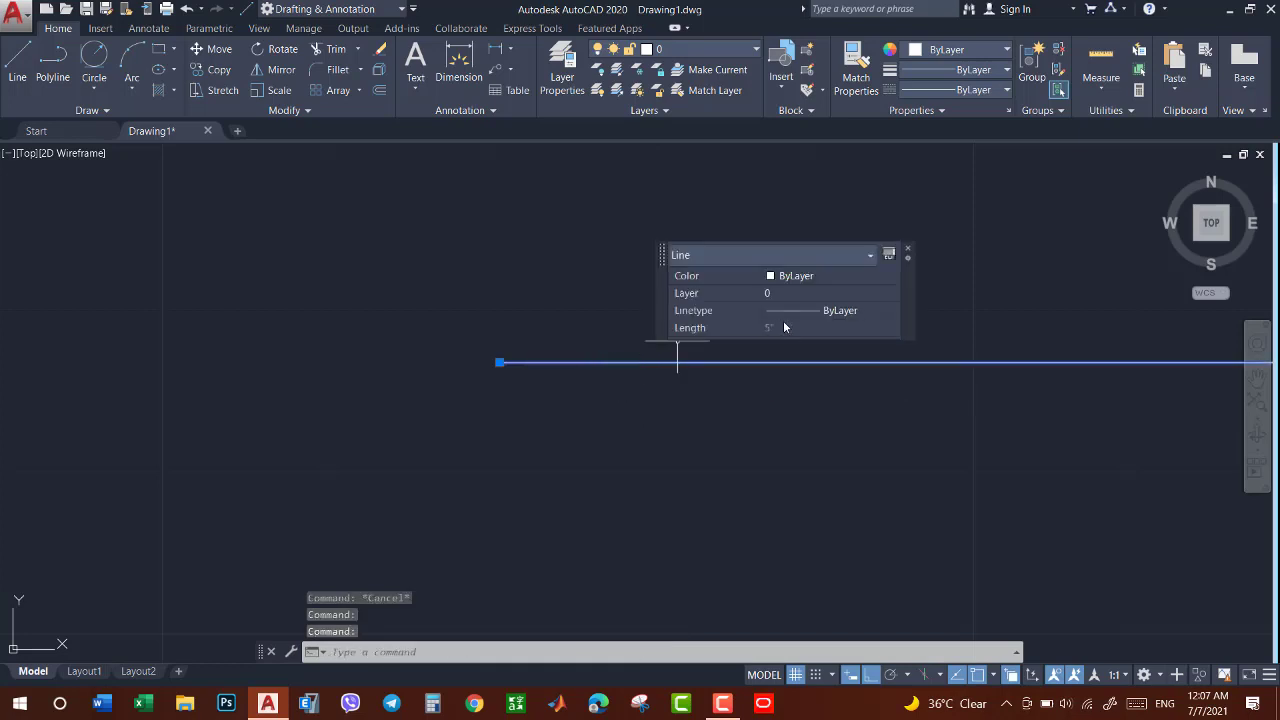
pyautogui.press('Escape')
pyautogui.click(910, 246)
pyautogui.click(771, 400)
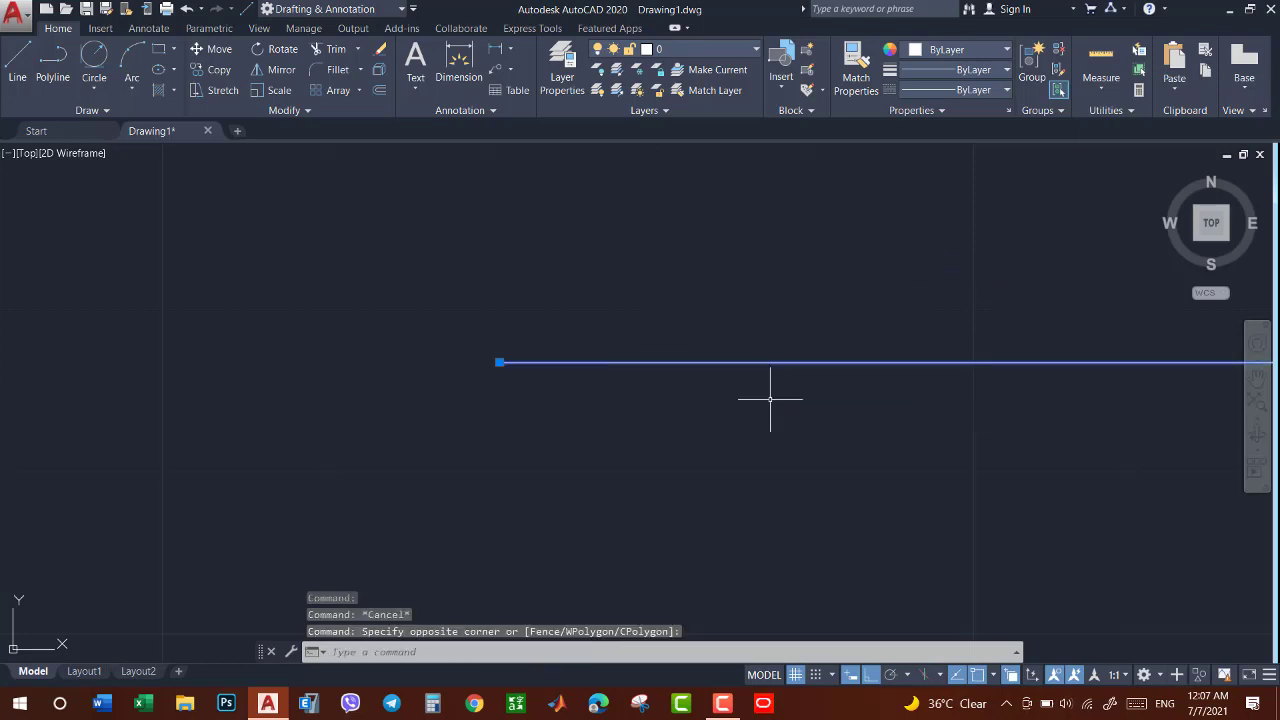
pyautogui.press('Delete')
# Step: Draw a 0.5-inch horizontal line and select it to confirm it measures 1/2"
pyautogui.write('l')
pyautogui.press('Return')
pyautogui.click(481, 337)
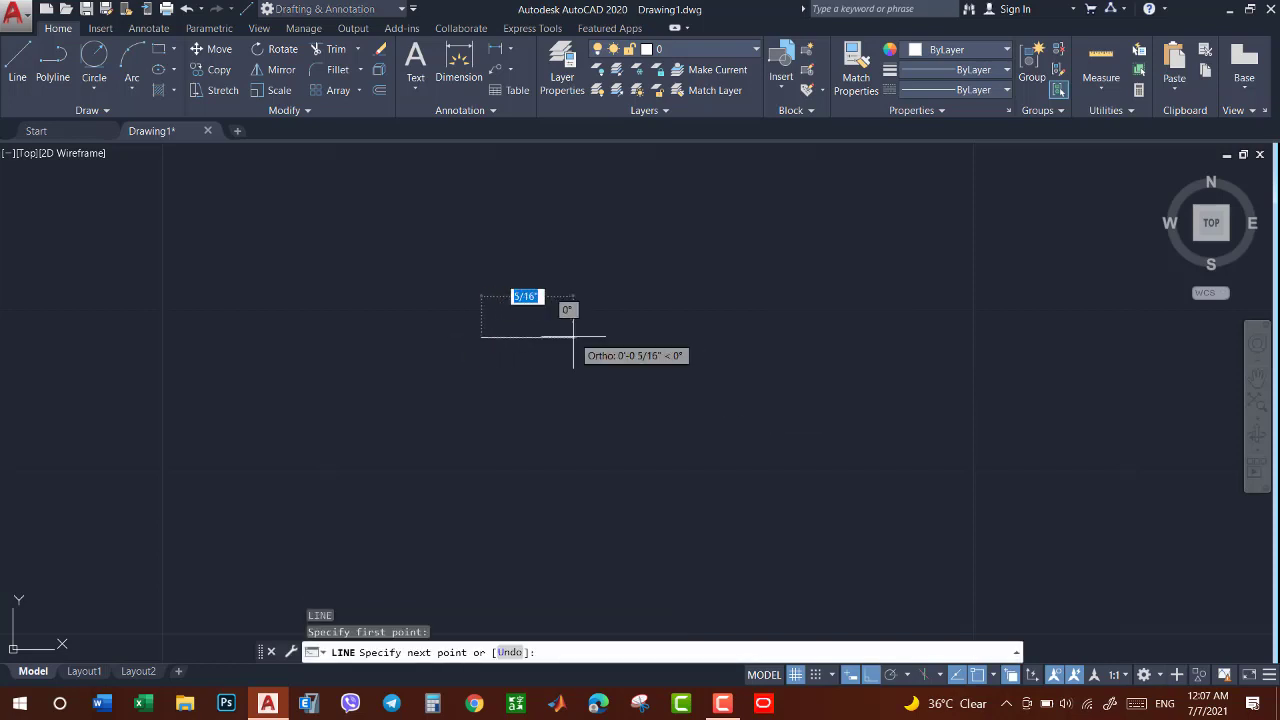
pyautogui.write('.05')
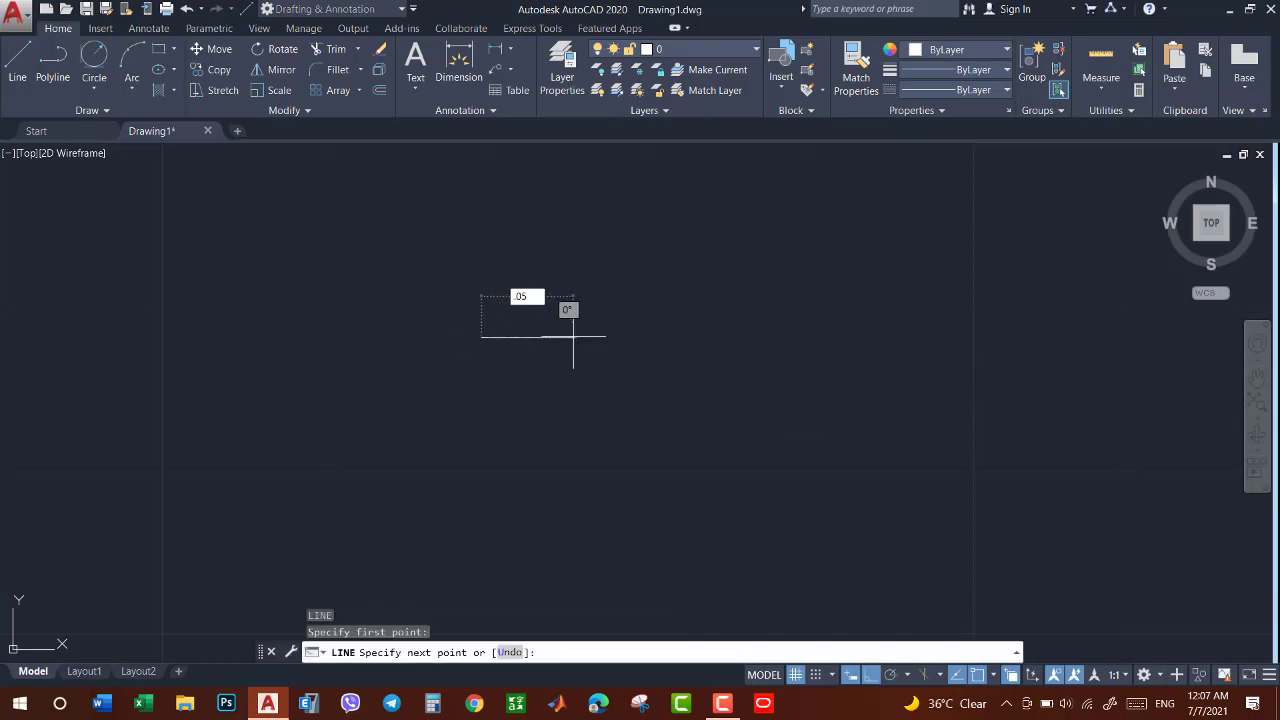
pyautogui.press('Escape')
pyautogui.write('0.5')
pyautogui.press('Return')
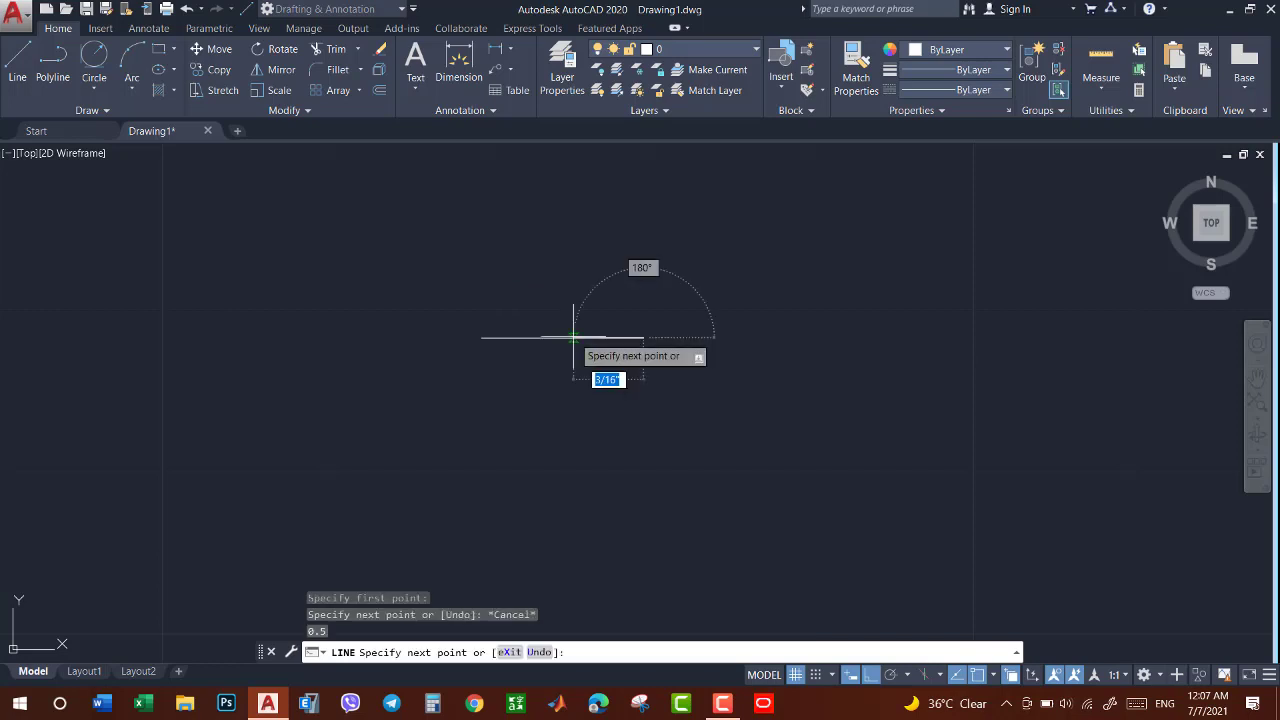
pyautogui.press('Escape')
pyautogui.click(571, 337)
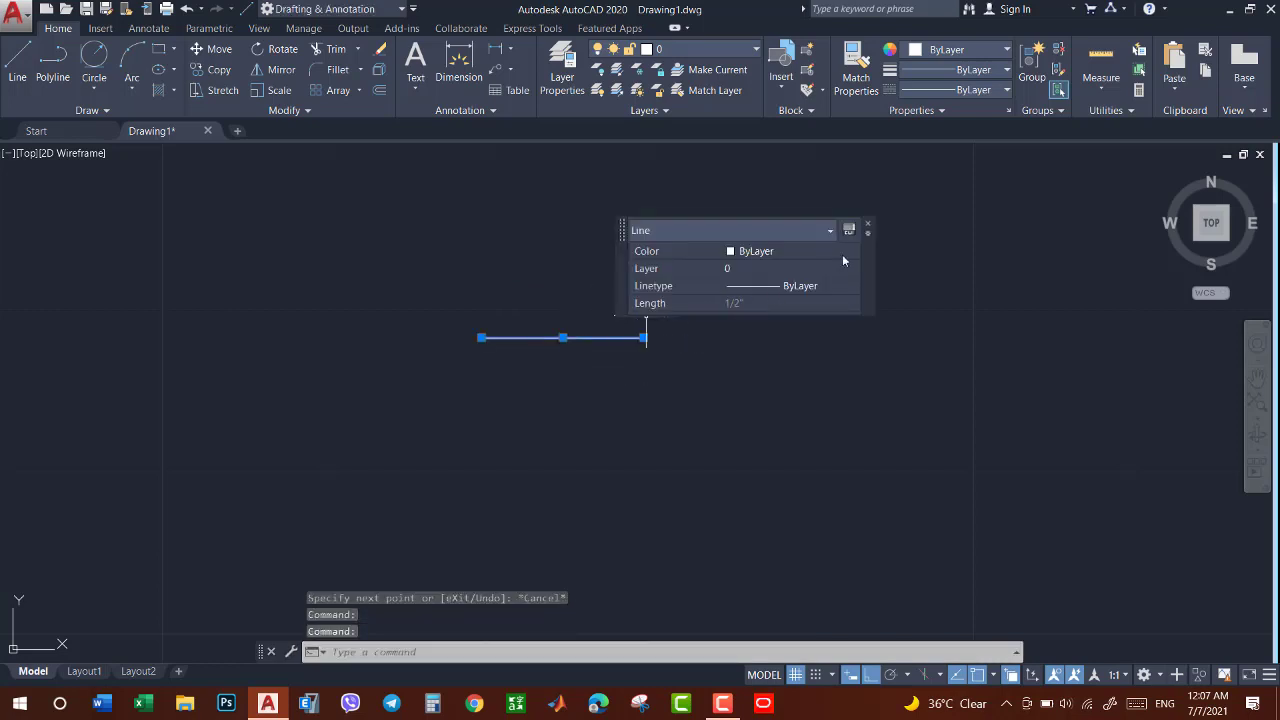
pyautogui.press('Escape')
# Step: Erase the half-inch line with a selection window and reopen Drawing Units via UN
pyautogui.click(713, 279)
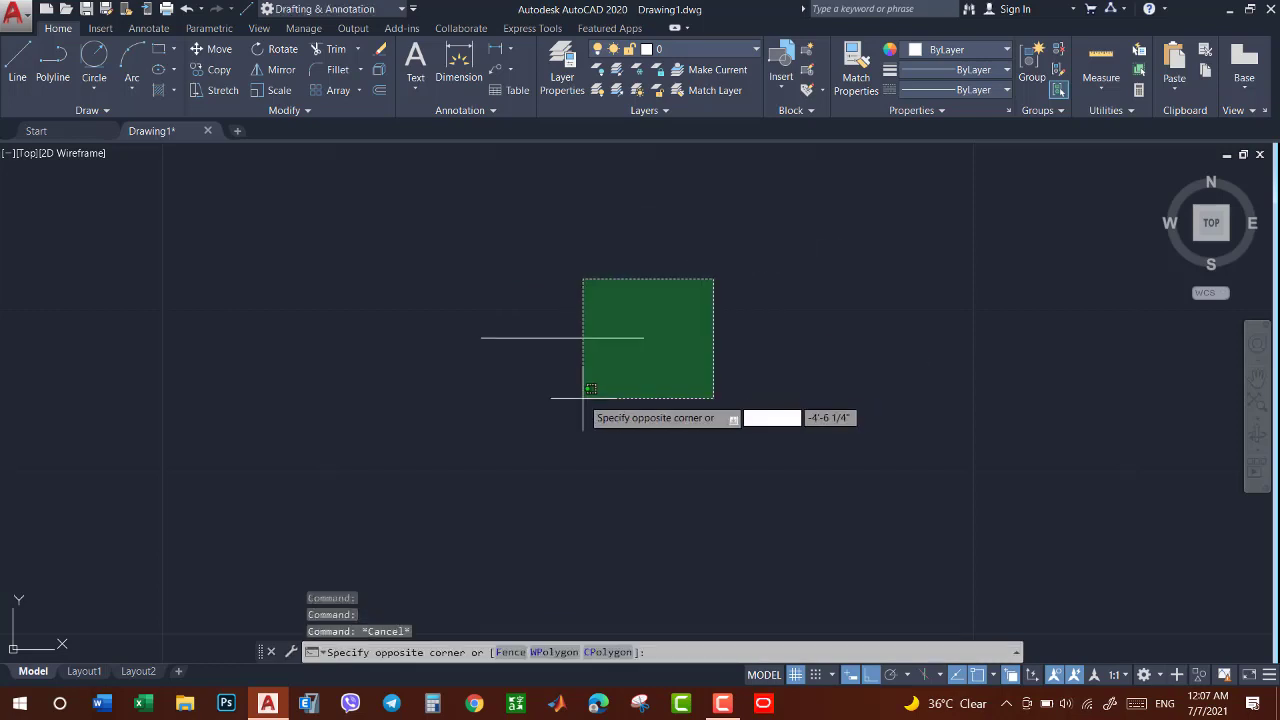
pyautogui.click(583, 397)
pyautogui.press('Delete')
pyautogui.write('UN')
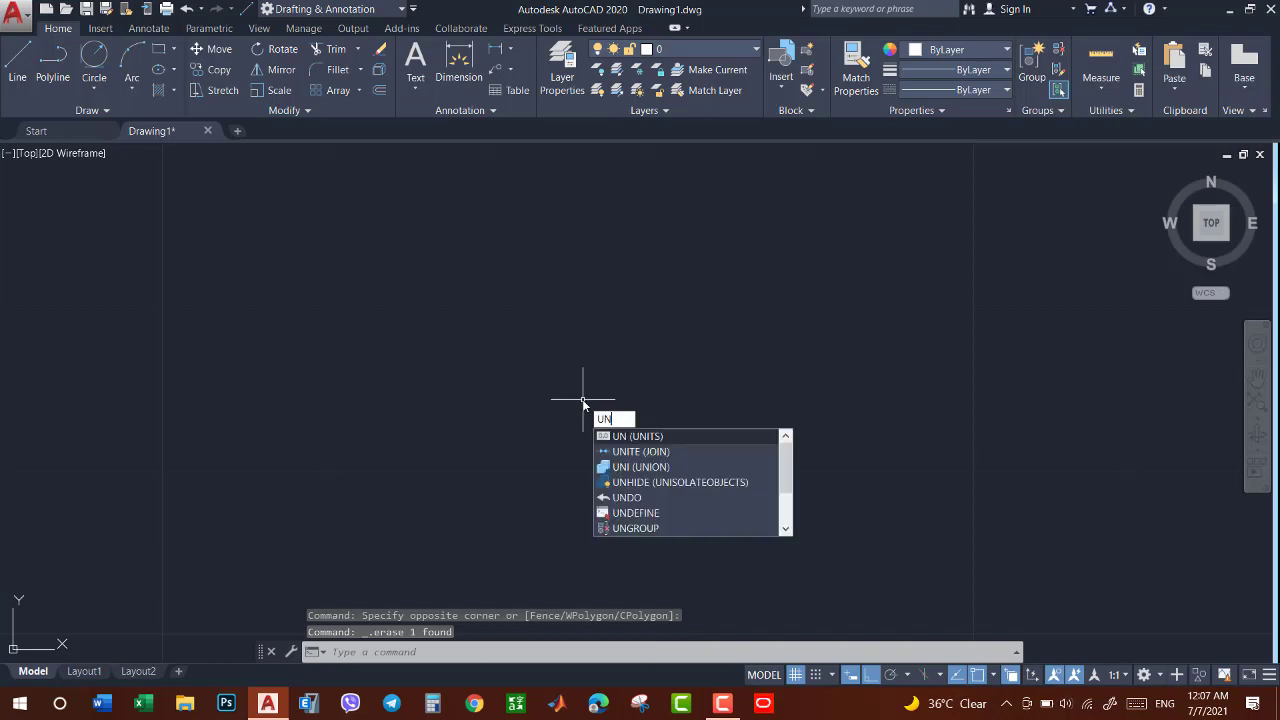
pyautogui.press('Return')
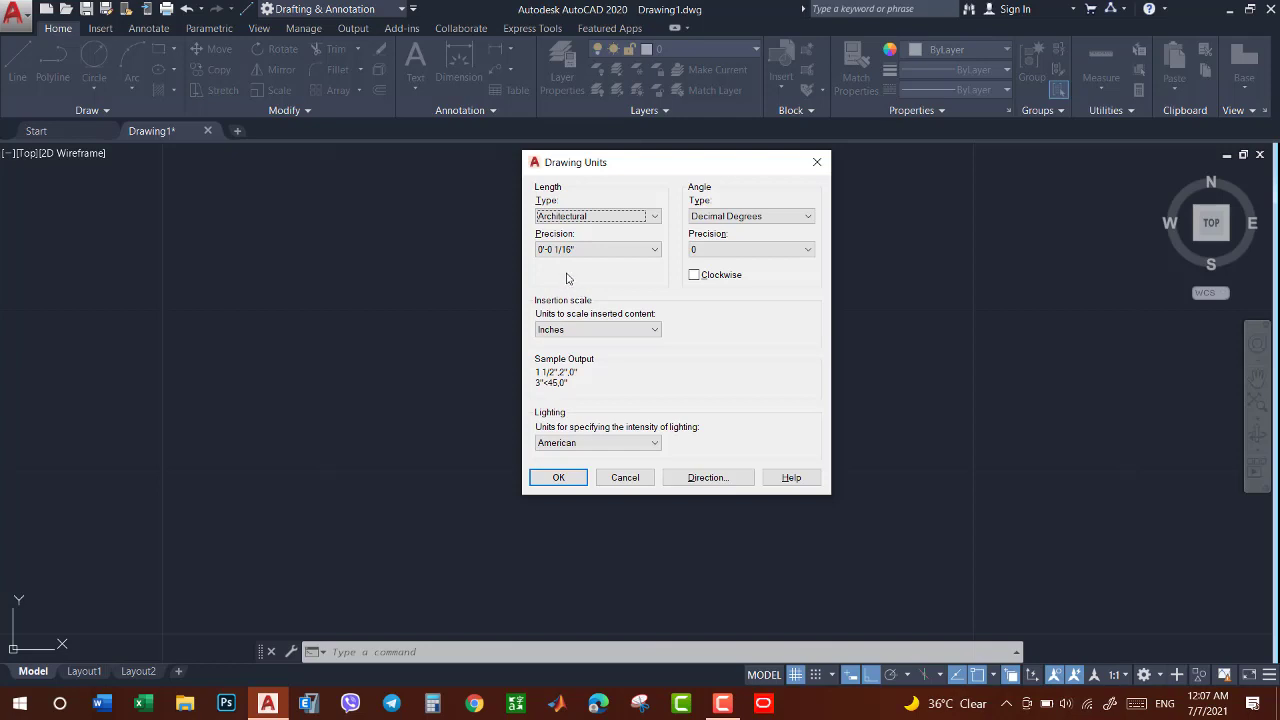
# Step: Preview Engineering, Fractional and Scientific length types, then settle on Decimal
pyautogui.click(576, 216)
pyautogui.click(578, 242)
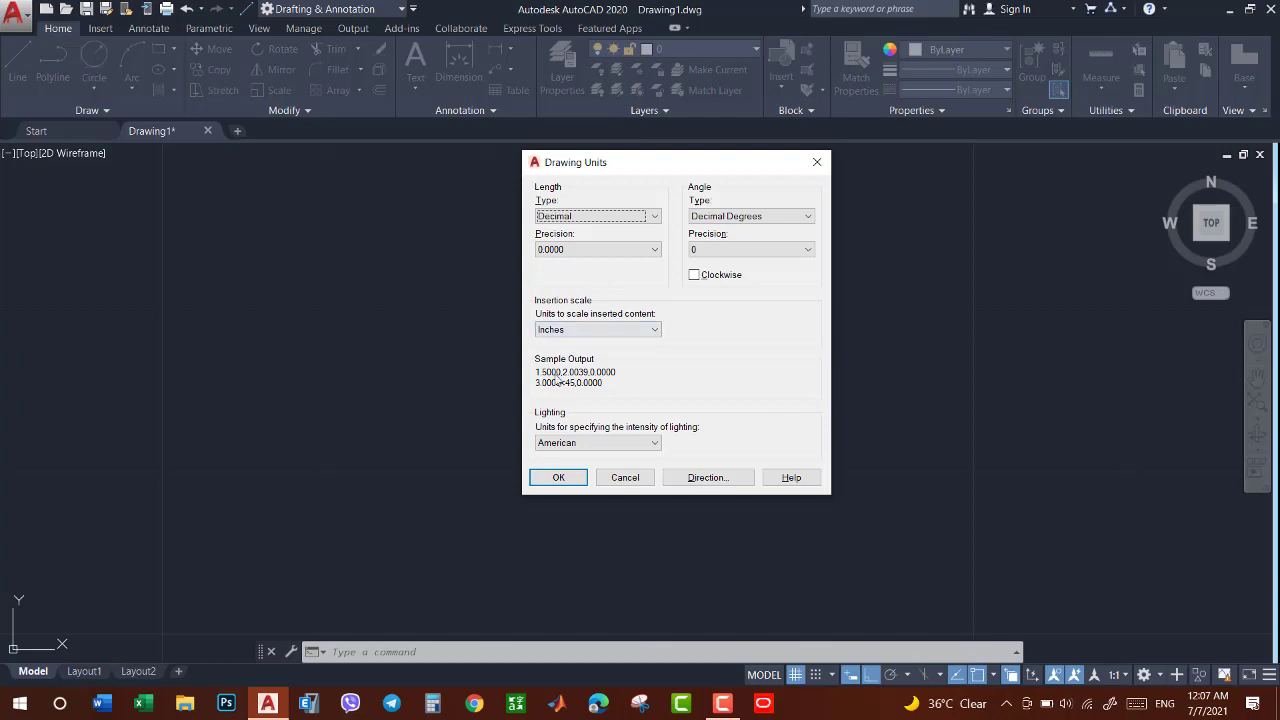
pyautogui.click(585, 216)
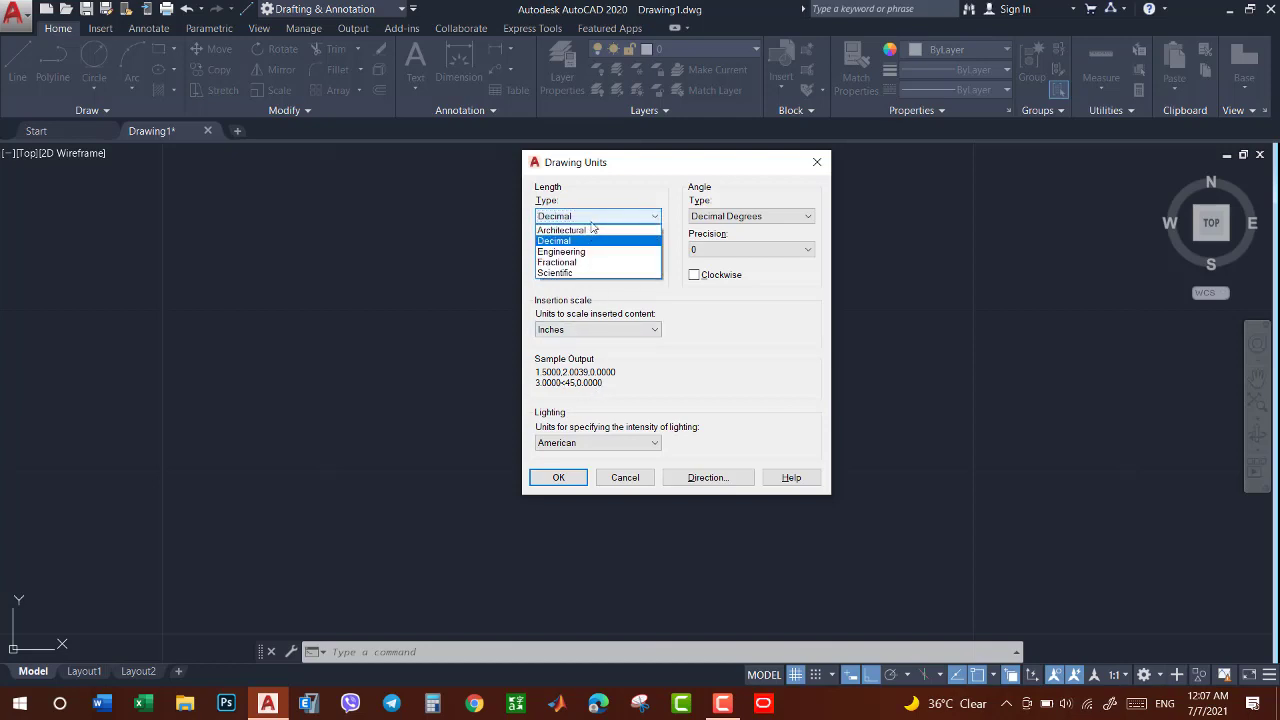
pyautogui.click(581, 256)
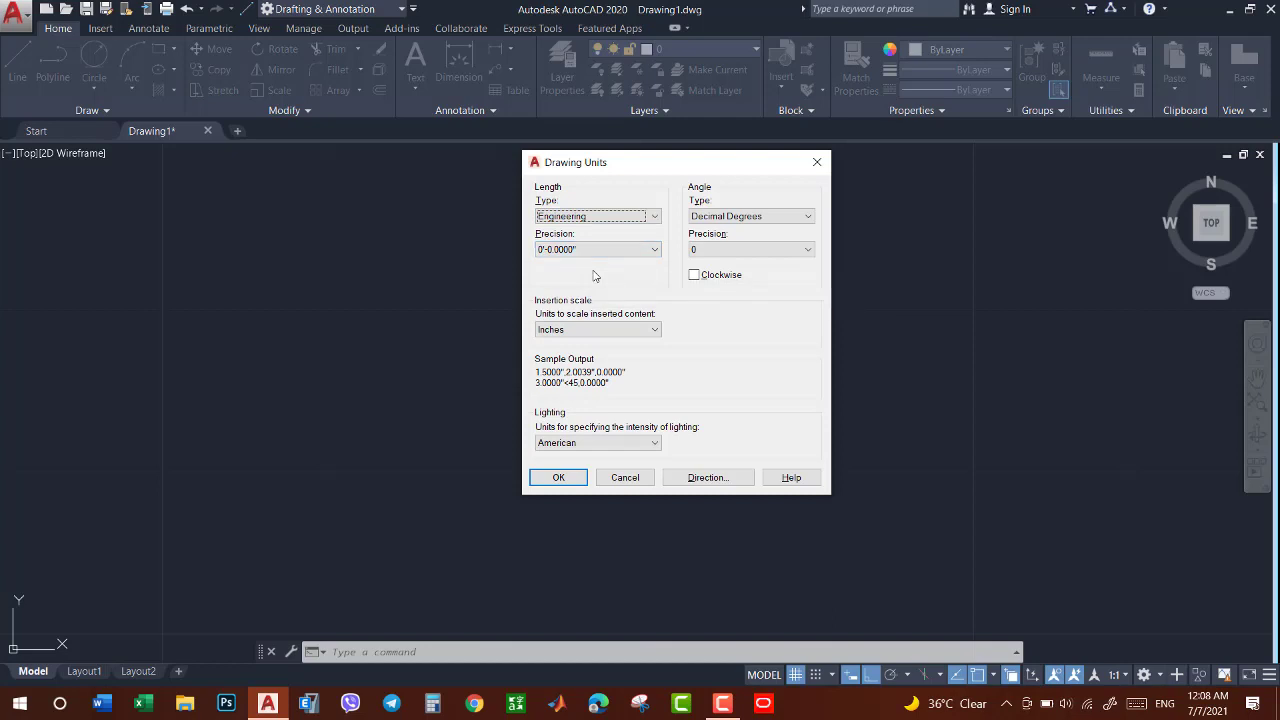
pyautogui.click(609, 215)
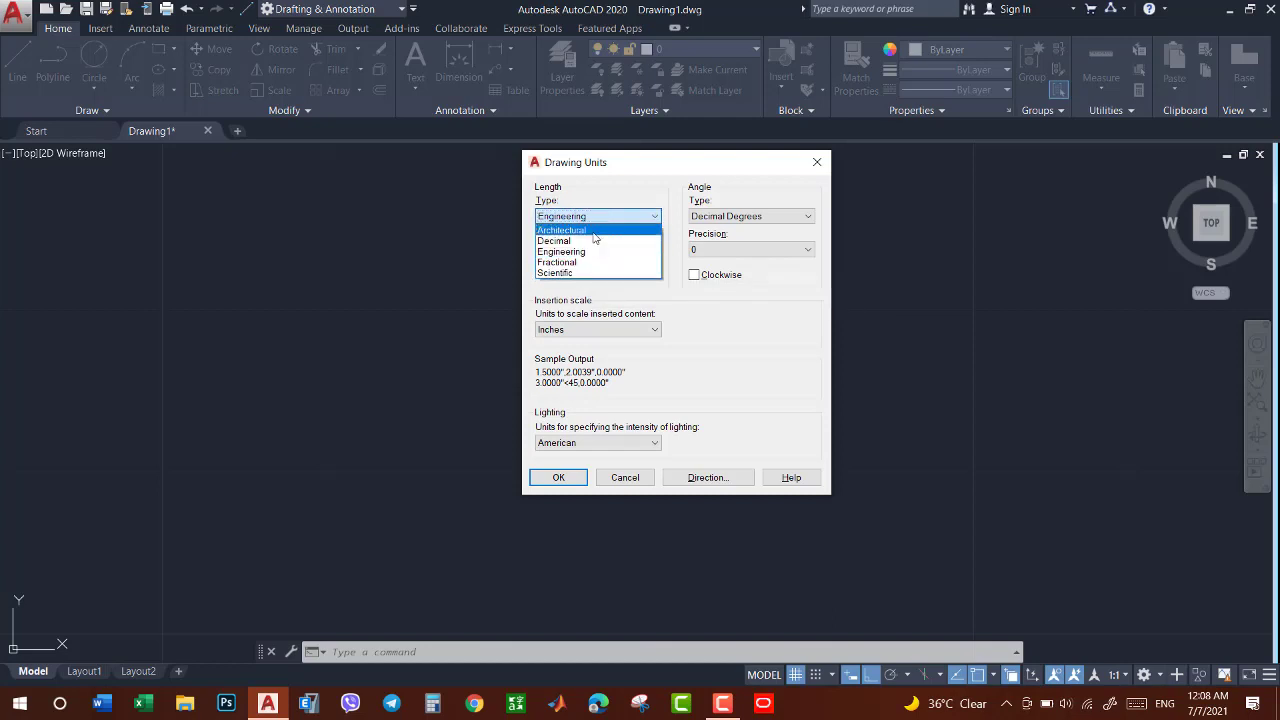
pyautogui.click(586, 220)
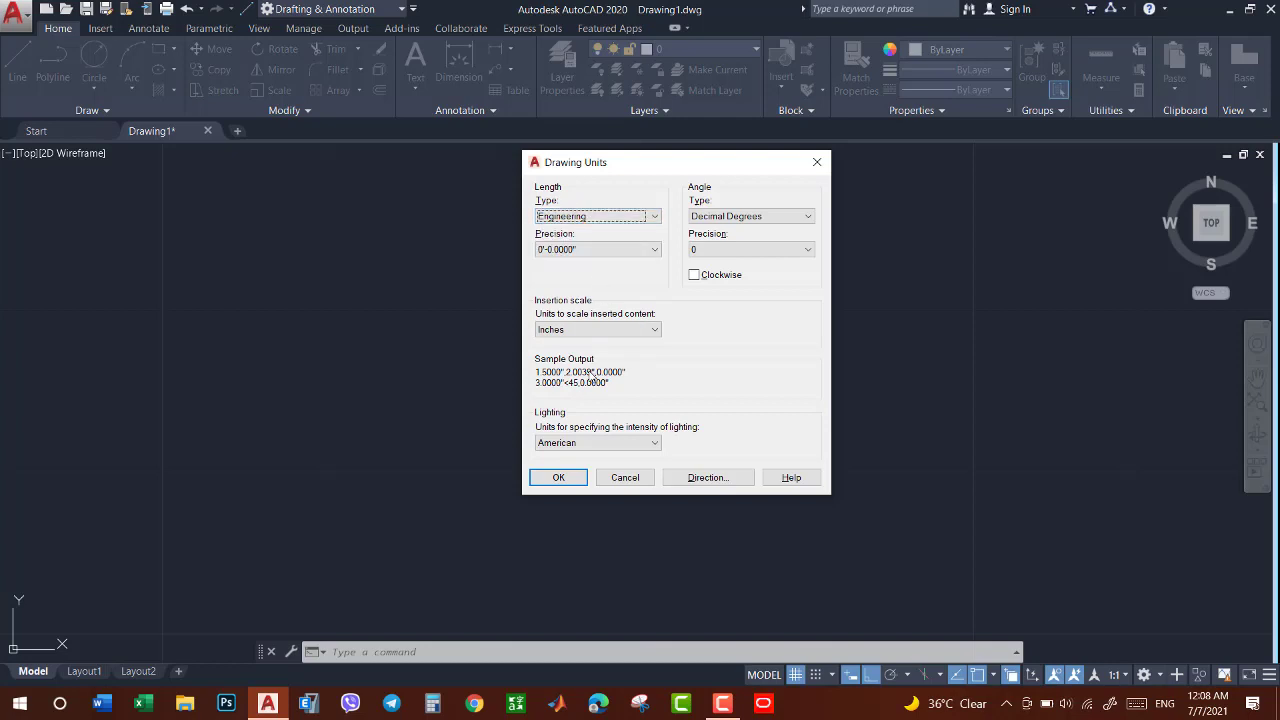
pyautogui.click(600, 215)
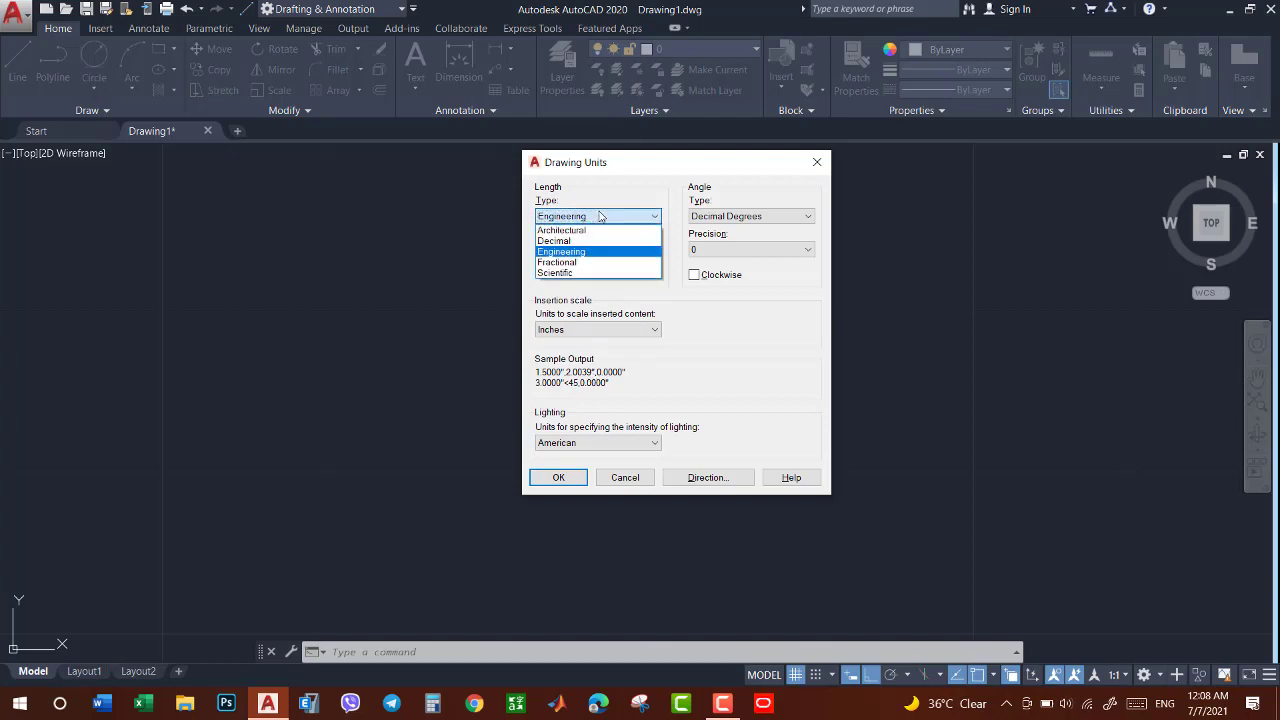
pyautogui.click(588, 262)
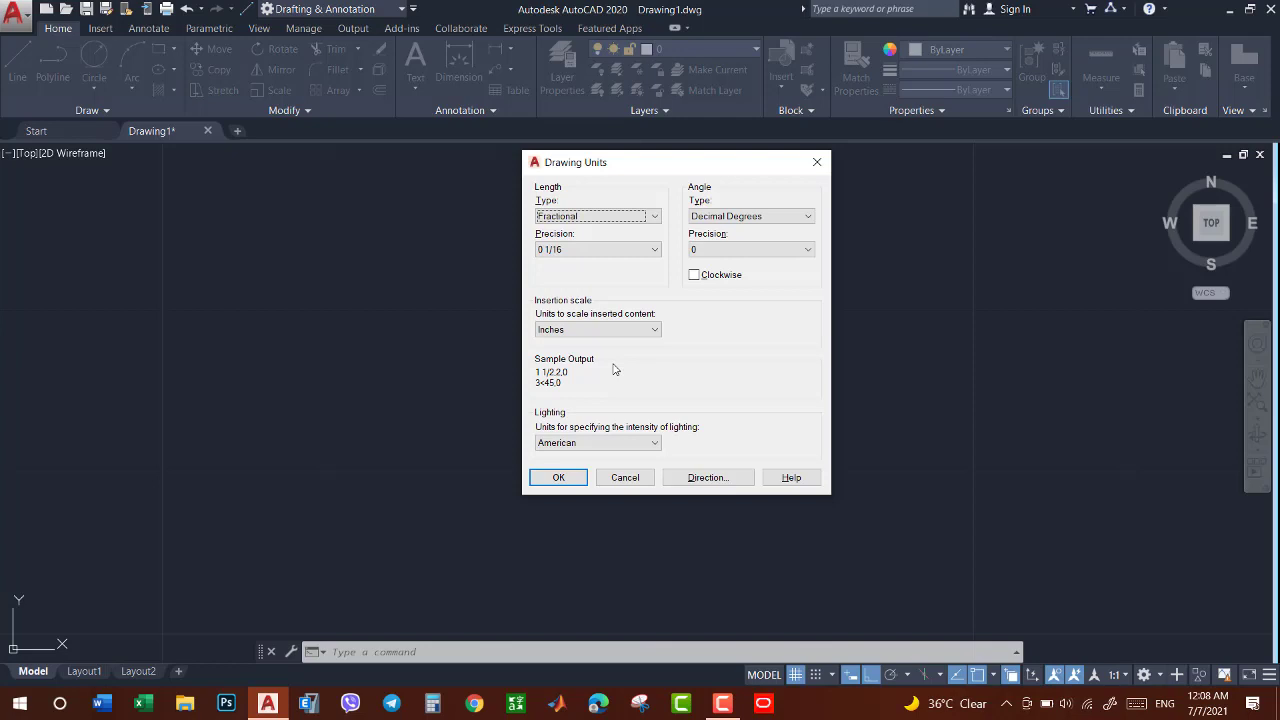
pyautogui.click(588, 216)
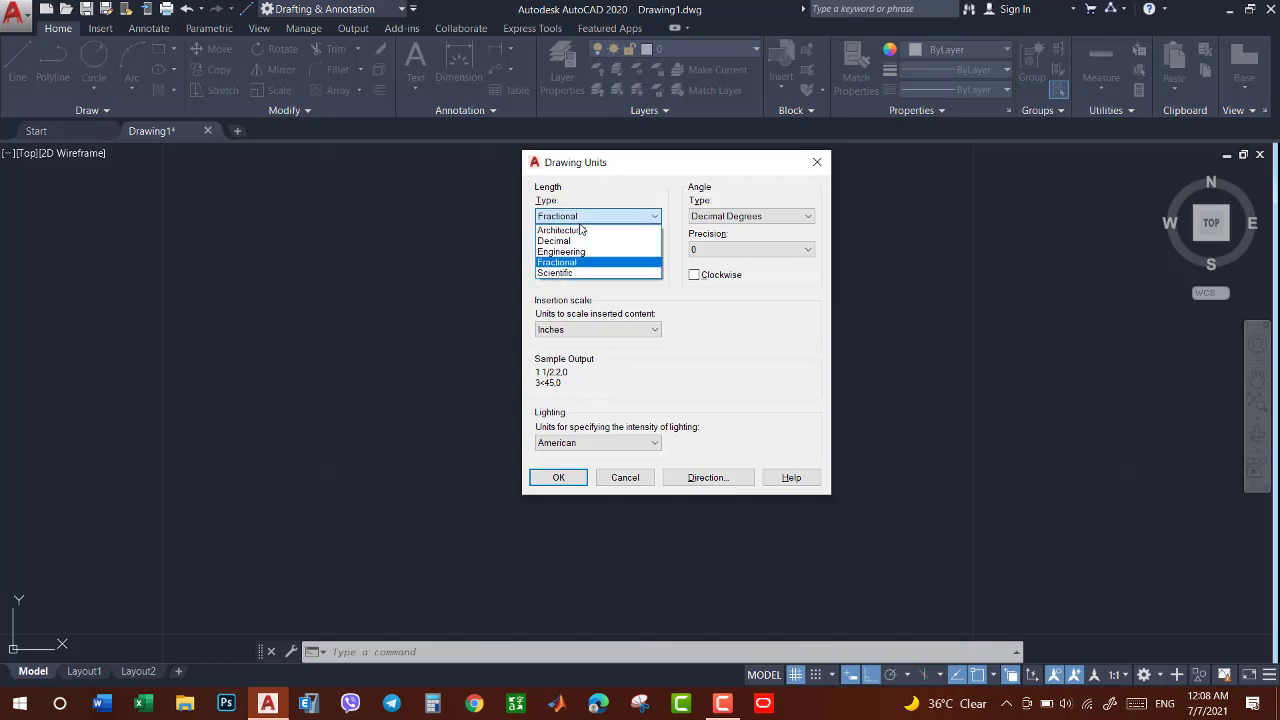
pyautogui.click(580, 274)
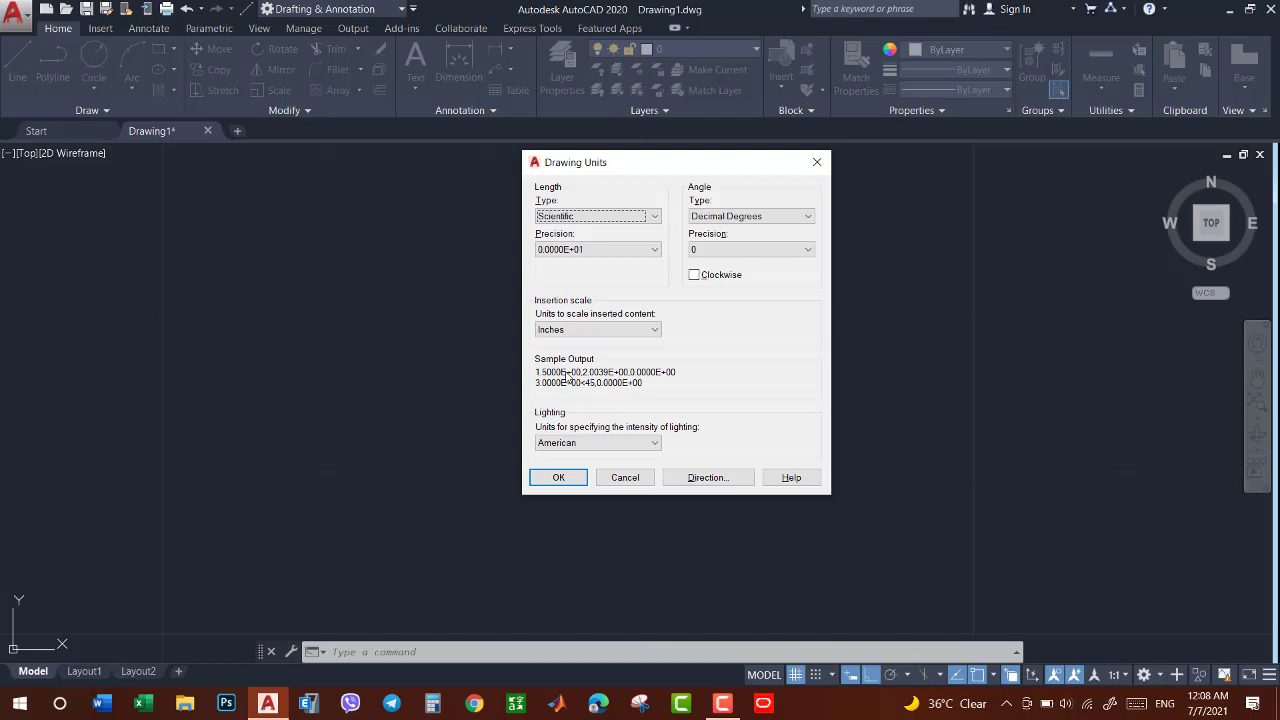
pyautogui.click(588, 216)
pyautogui.click(575, 236)
# Step: Choose 0 as the length precision so sample output reads 2,2,0
pyautogui.click(568, 250)
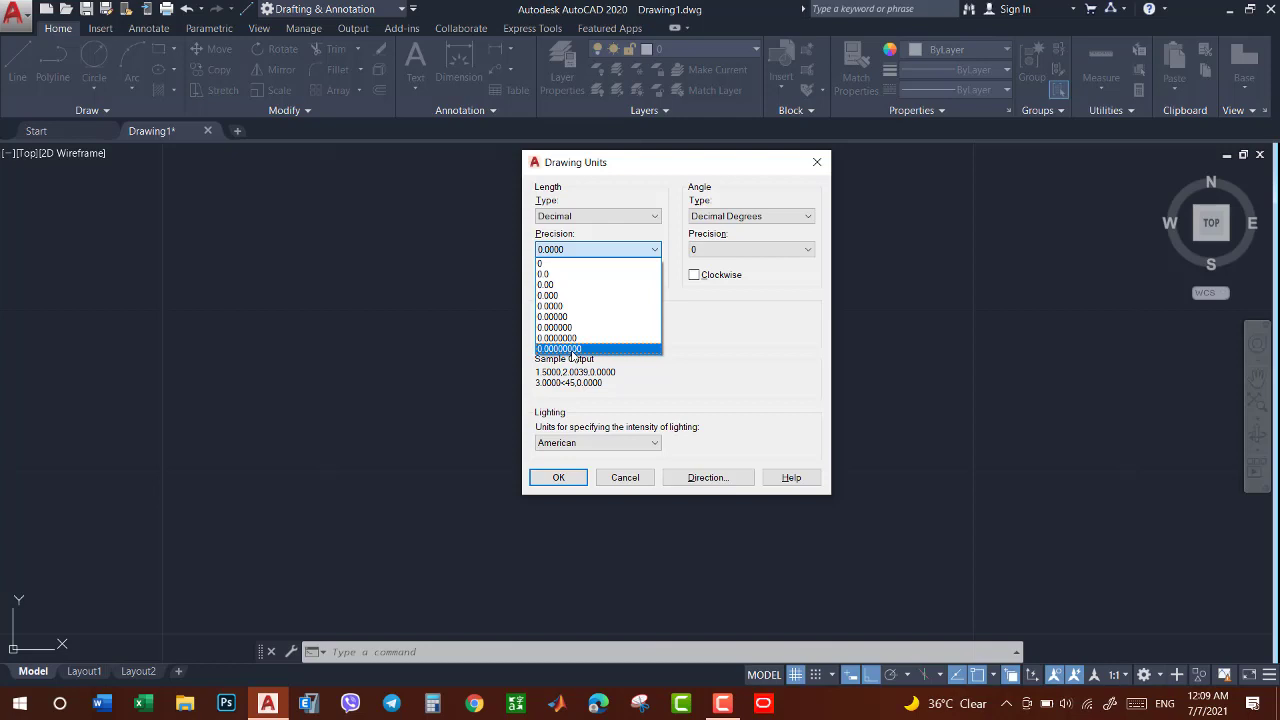
pyautogui.click(556, 263)
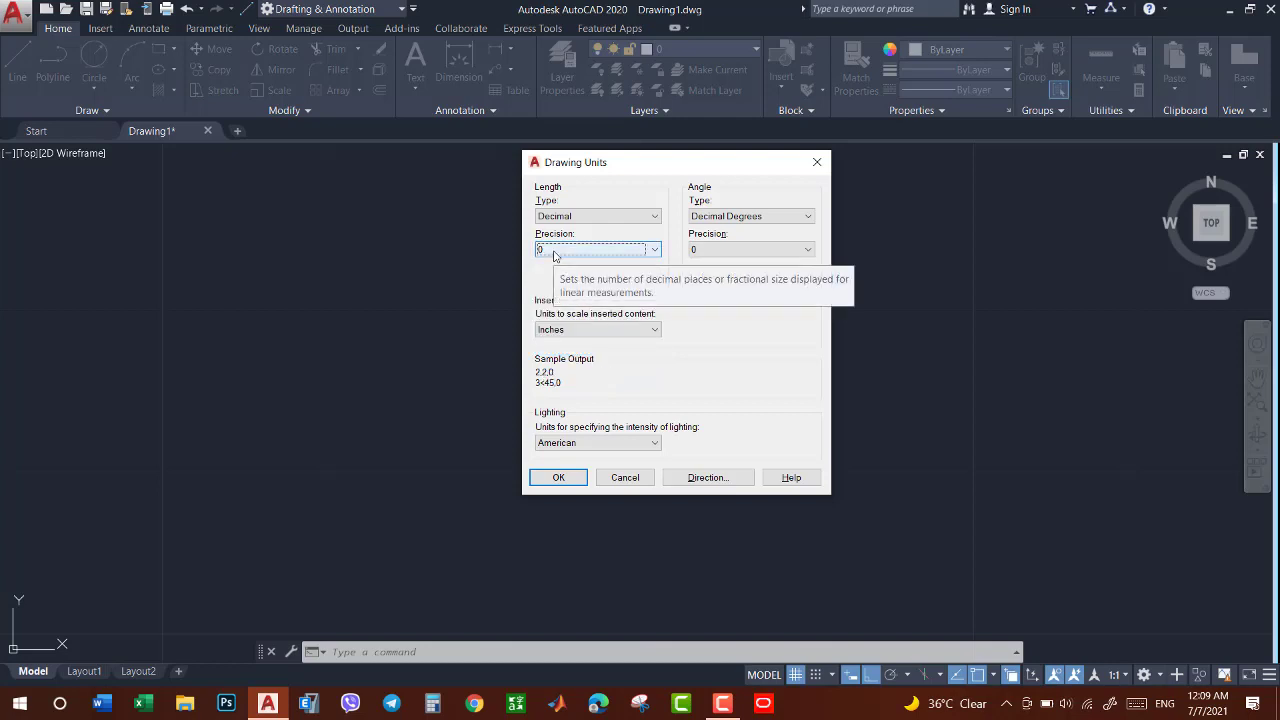
pyautogui.click(554, 255)
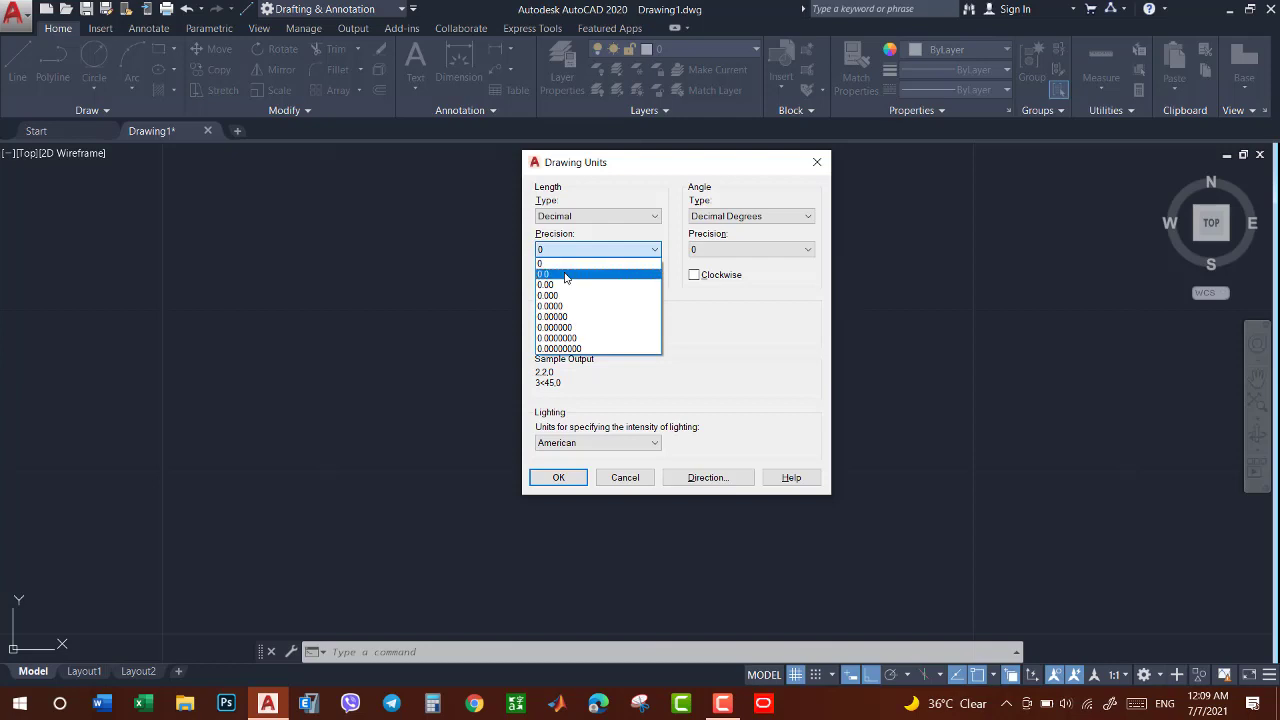
pyautogui.click(572, 262)
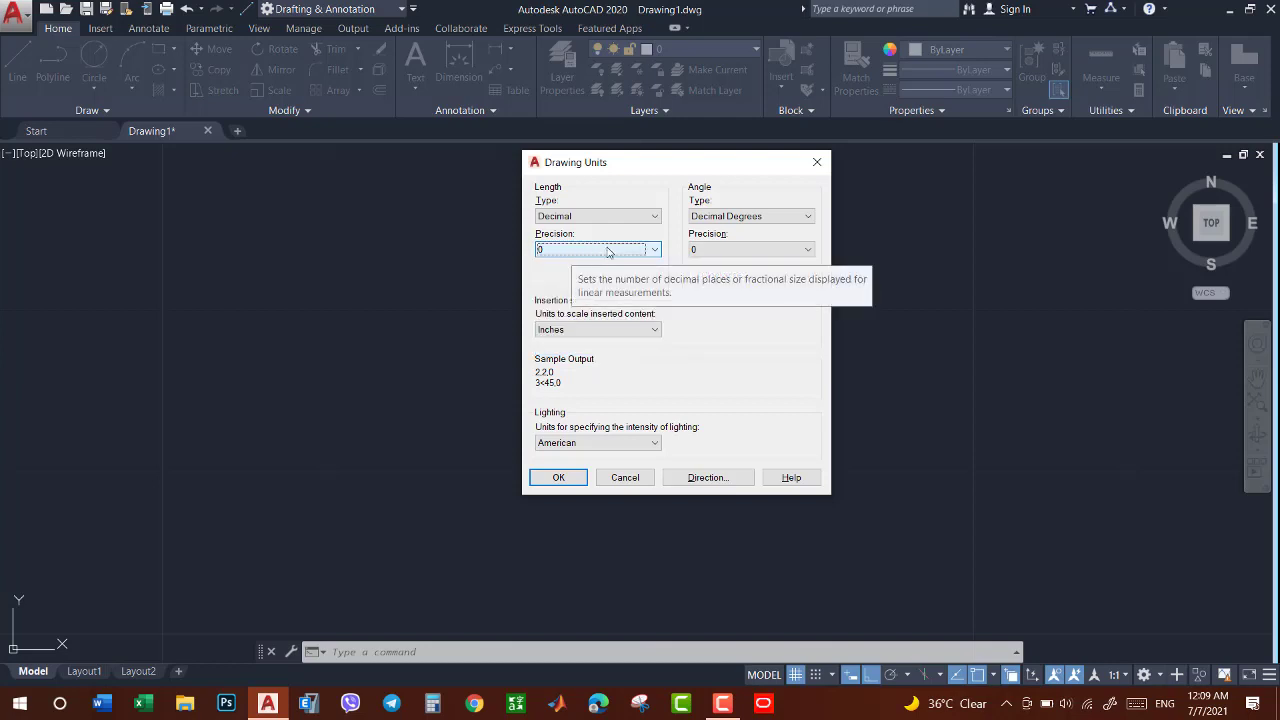
# Step: Keep Decimal Degrees angles at 0.0000 precision, leaving measurement counterclockwise
pyautogui.click(707, 218)
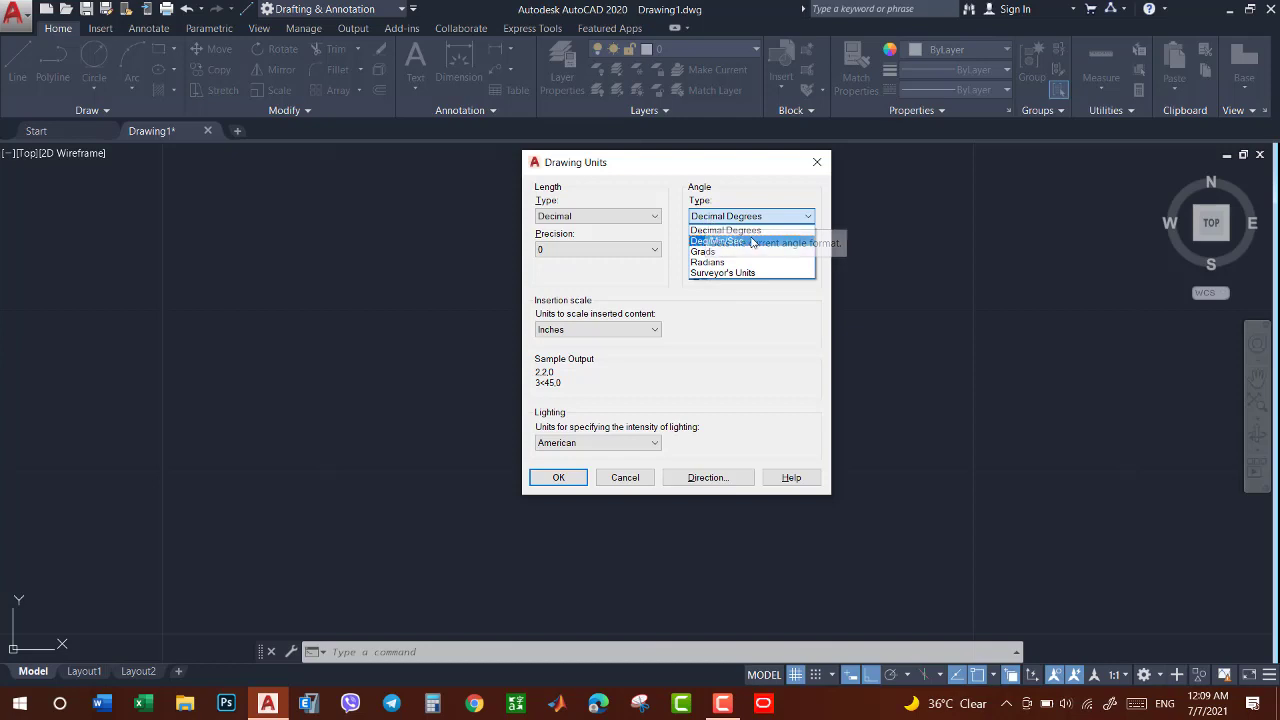
pyautogui.click(745, 230)
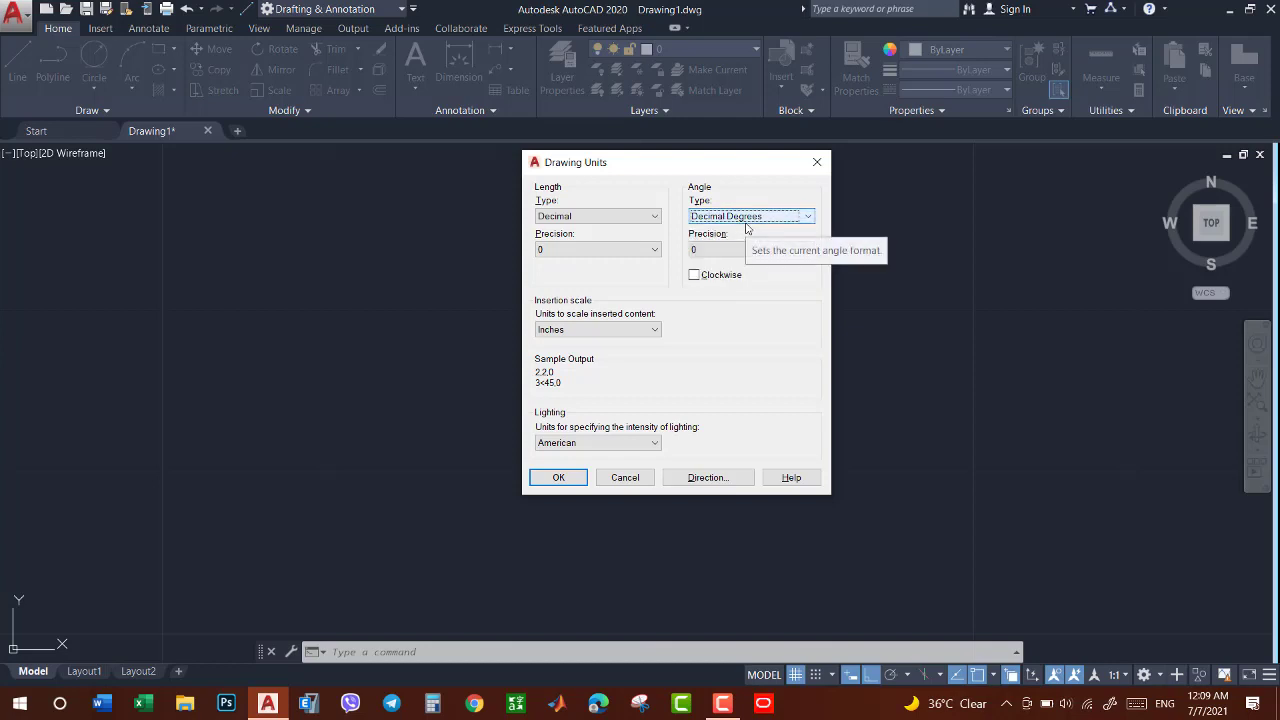
pyautogui.click(745, 227)
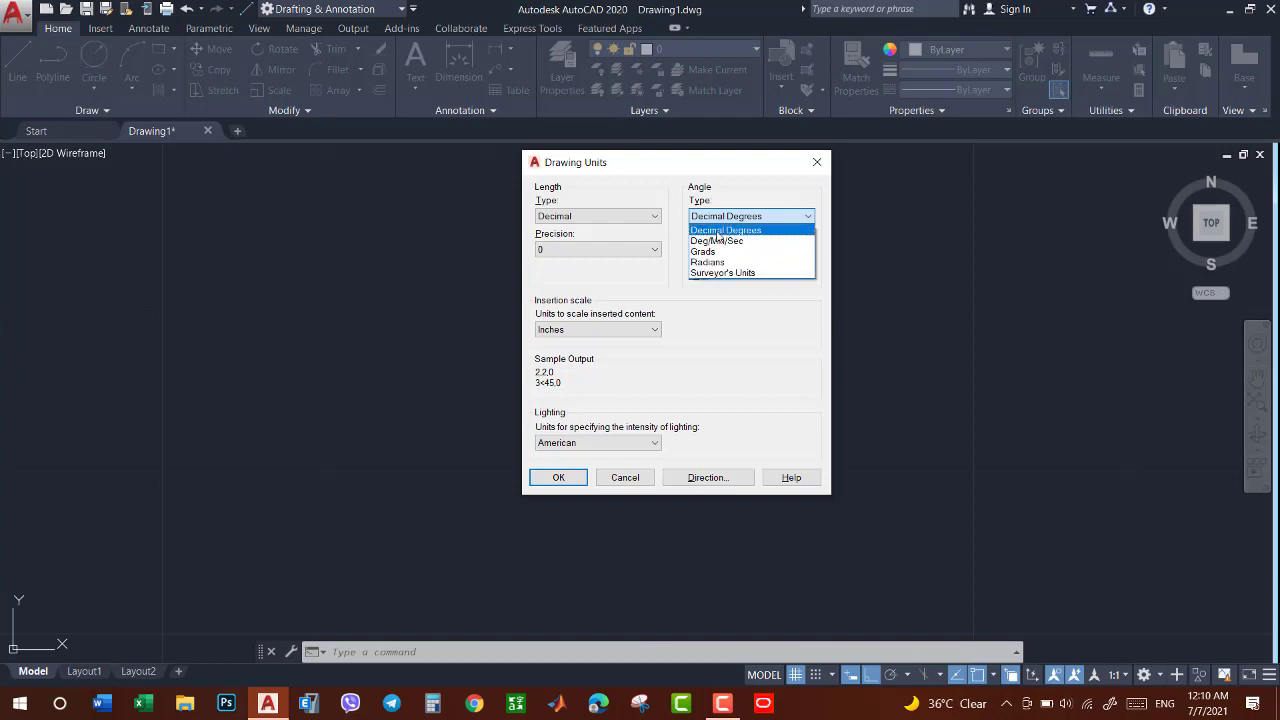
pyautogui.click(722, 231)
pyautogui.click(735, 250)
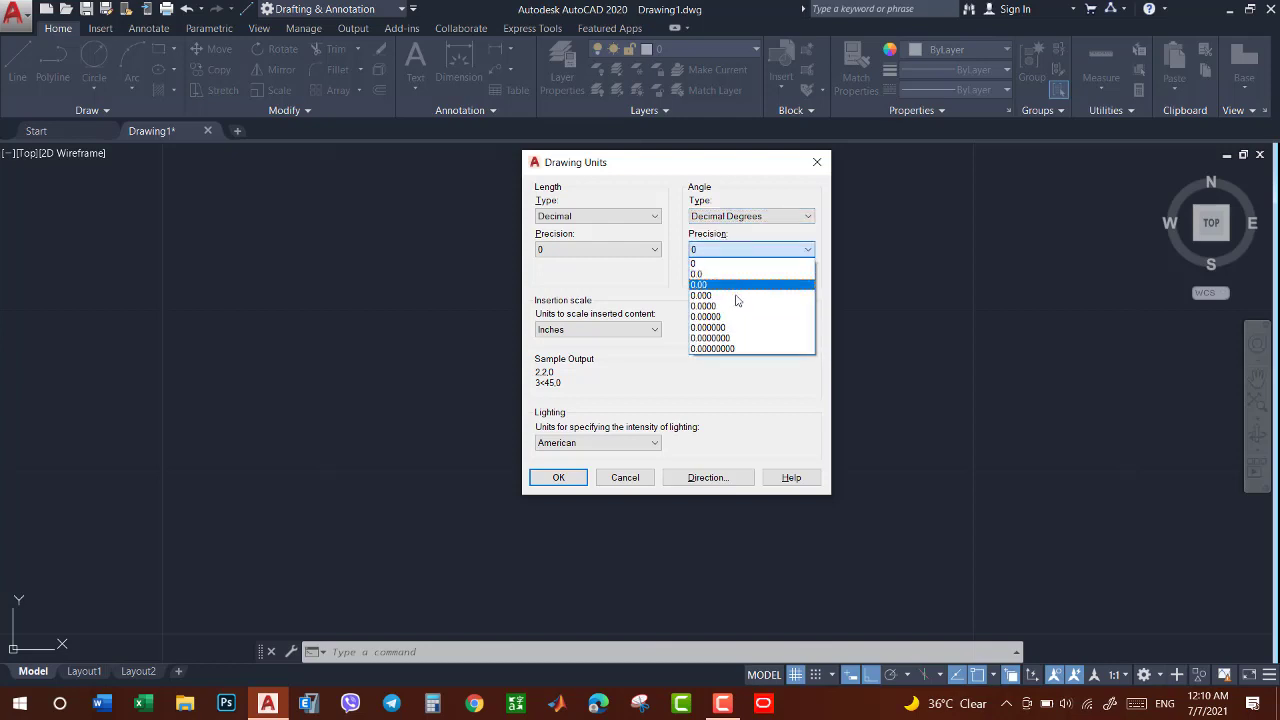
pyautogui.click(737, 312)
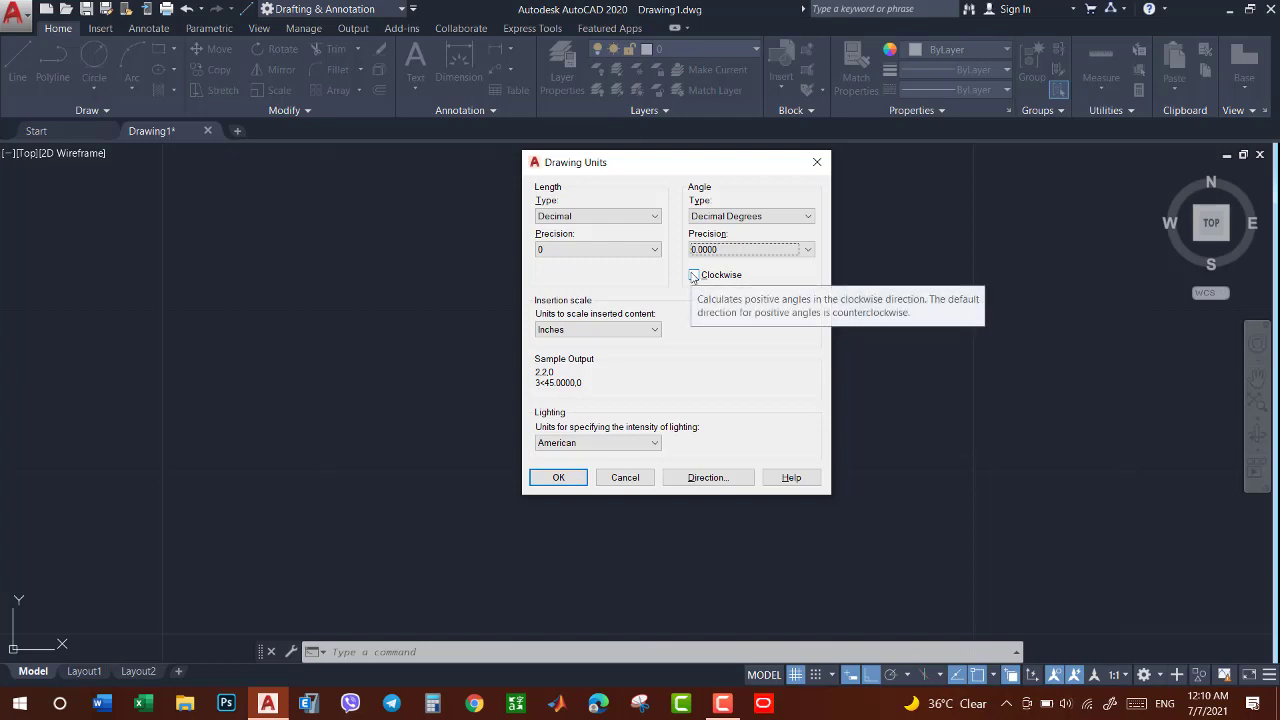
pyautogui.click(694, 276)
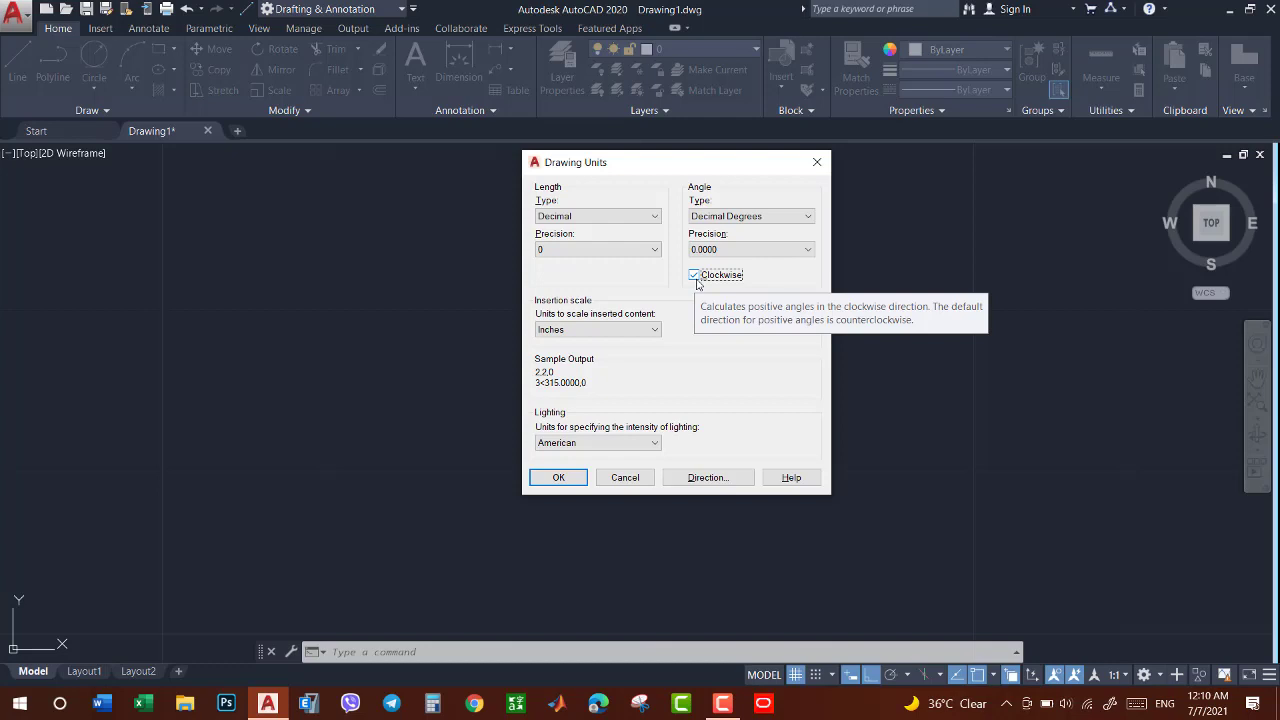
pyautogui.click(694, 275)
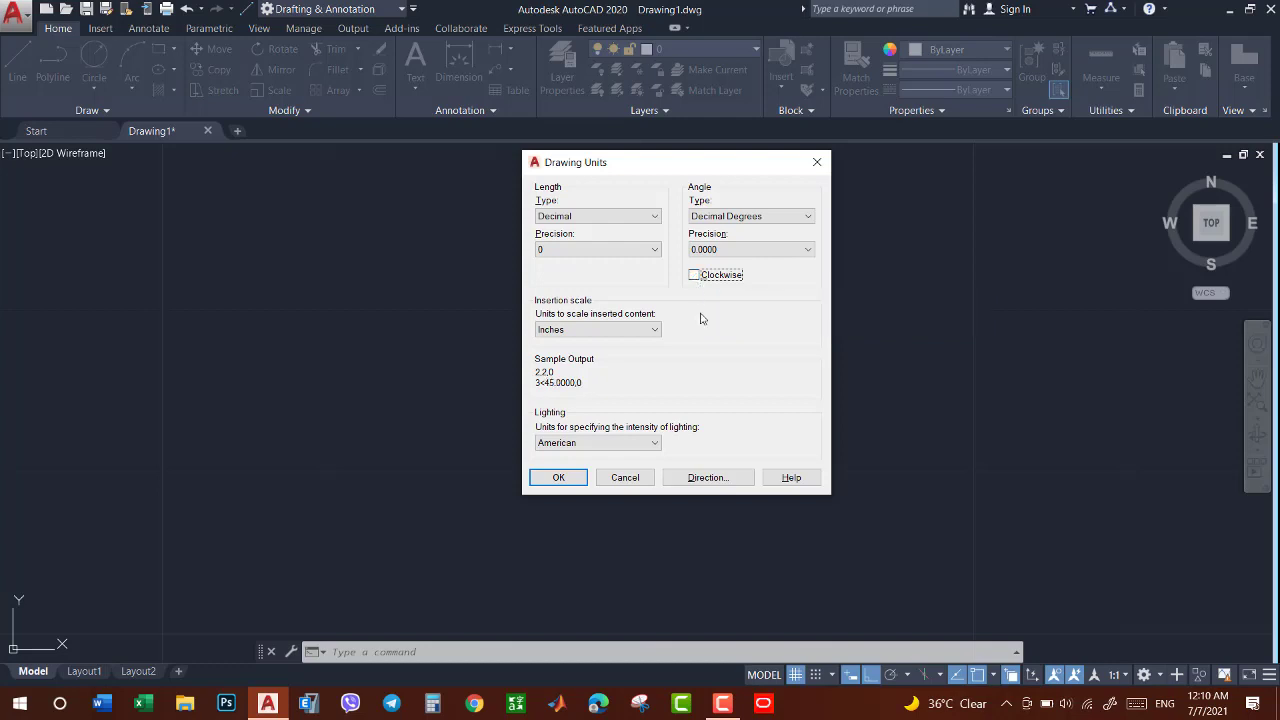
# Step: Set insertion scale to Millimeters and leave lighting units at American
pyautogui.click(655, 330)
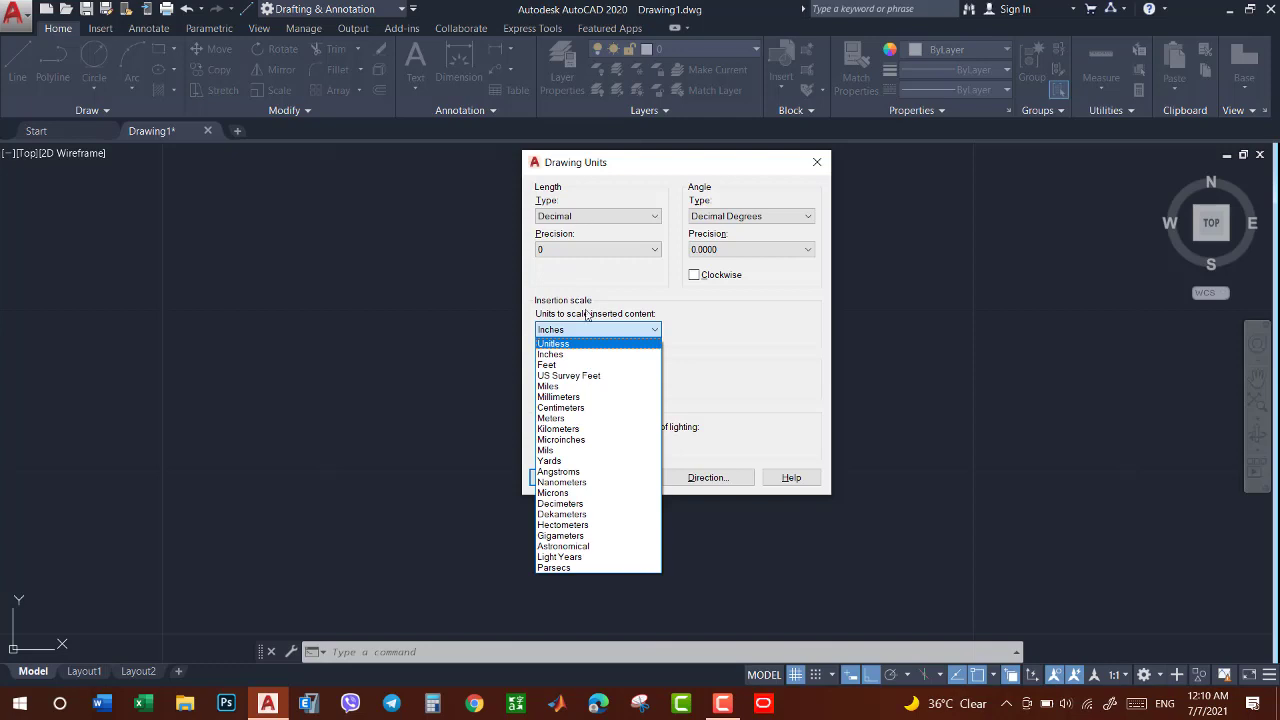
pyautogui.click(590, 330)
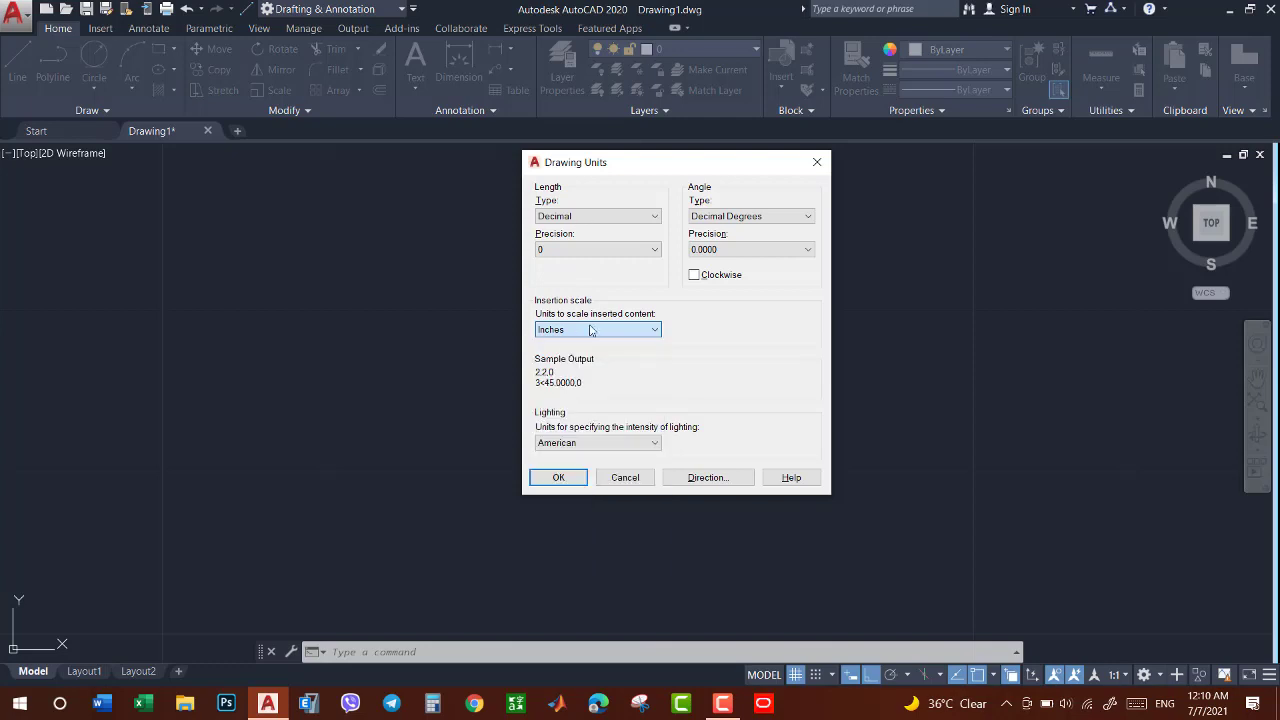
pyautogui.click(590, 330)
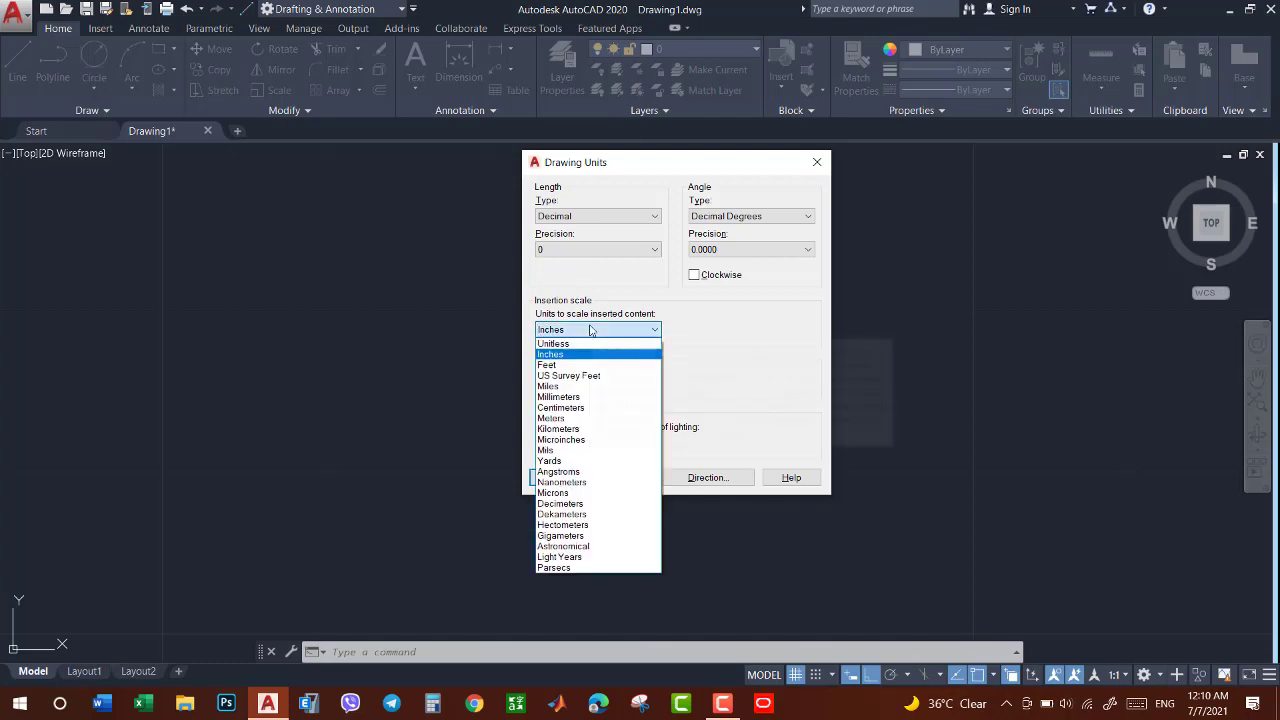
pyautogui.click(590, 330)
pyautogui.click(590, 330)
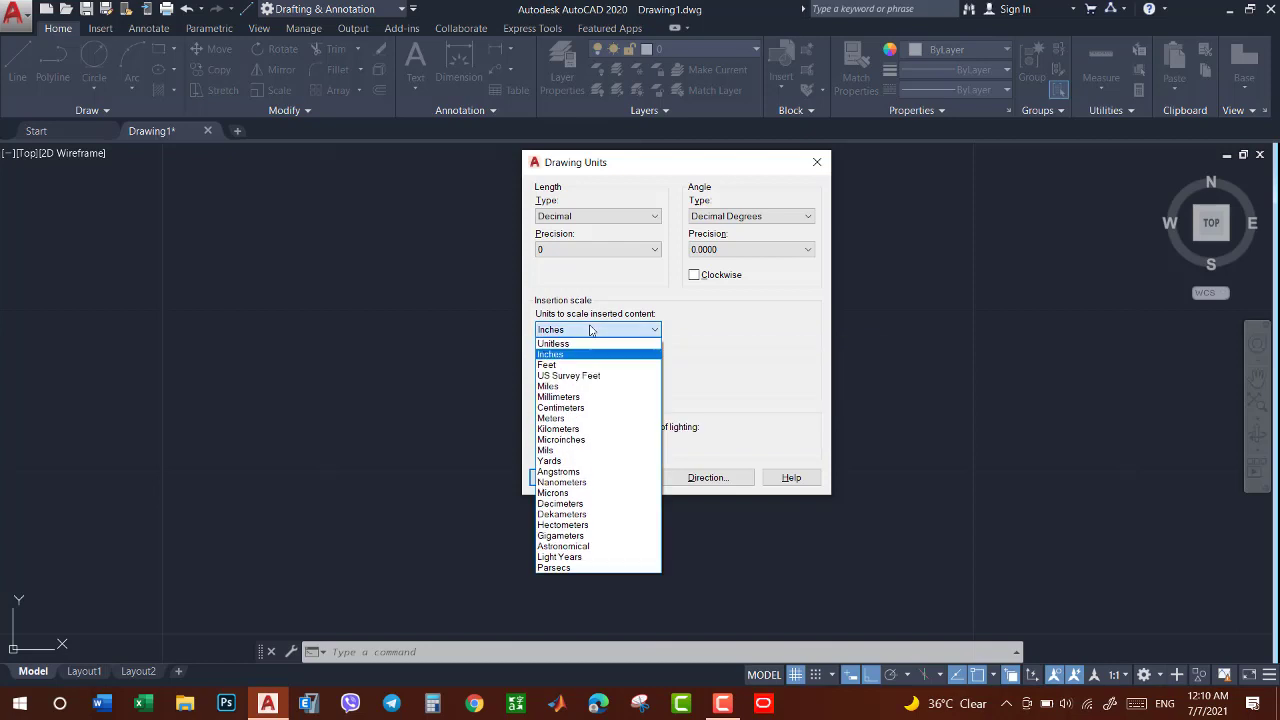
pyautogui.click(590, 397)
pyautogui.click(580, 443)
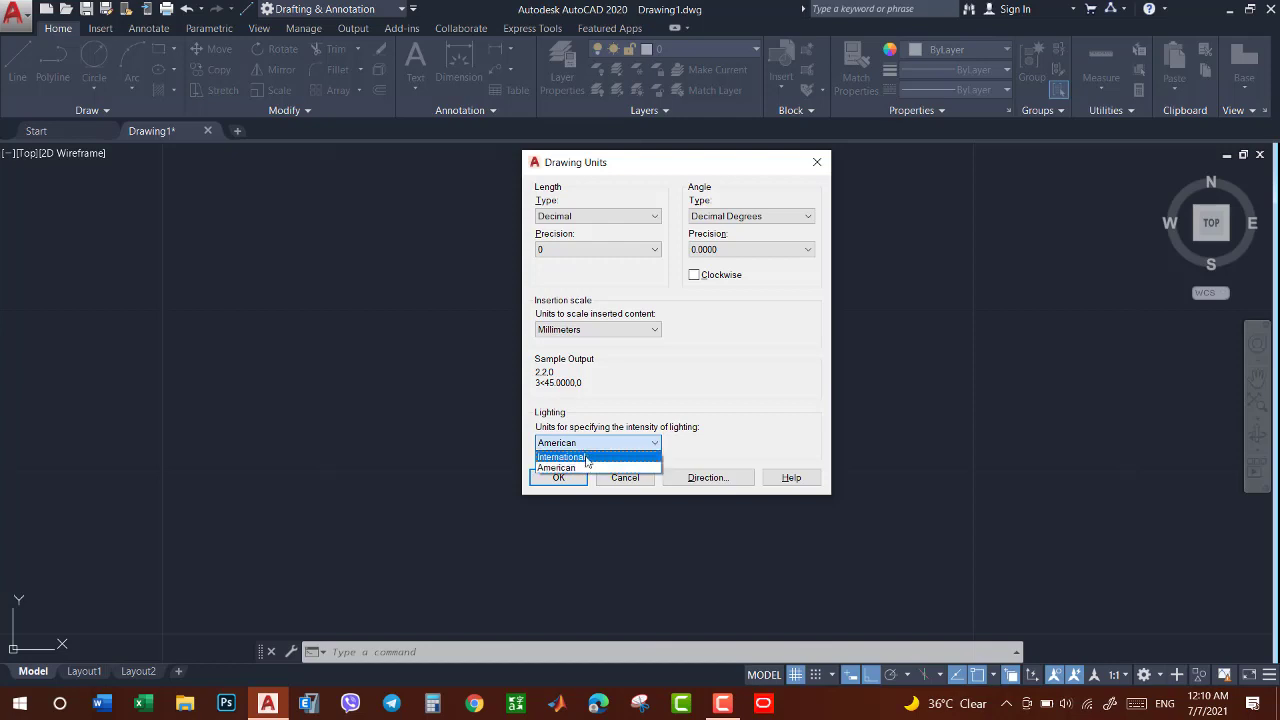
pyautogui.click(589, 442)
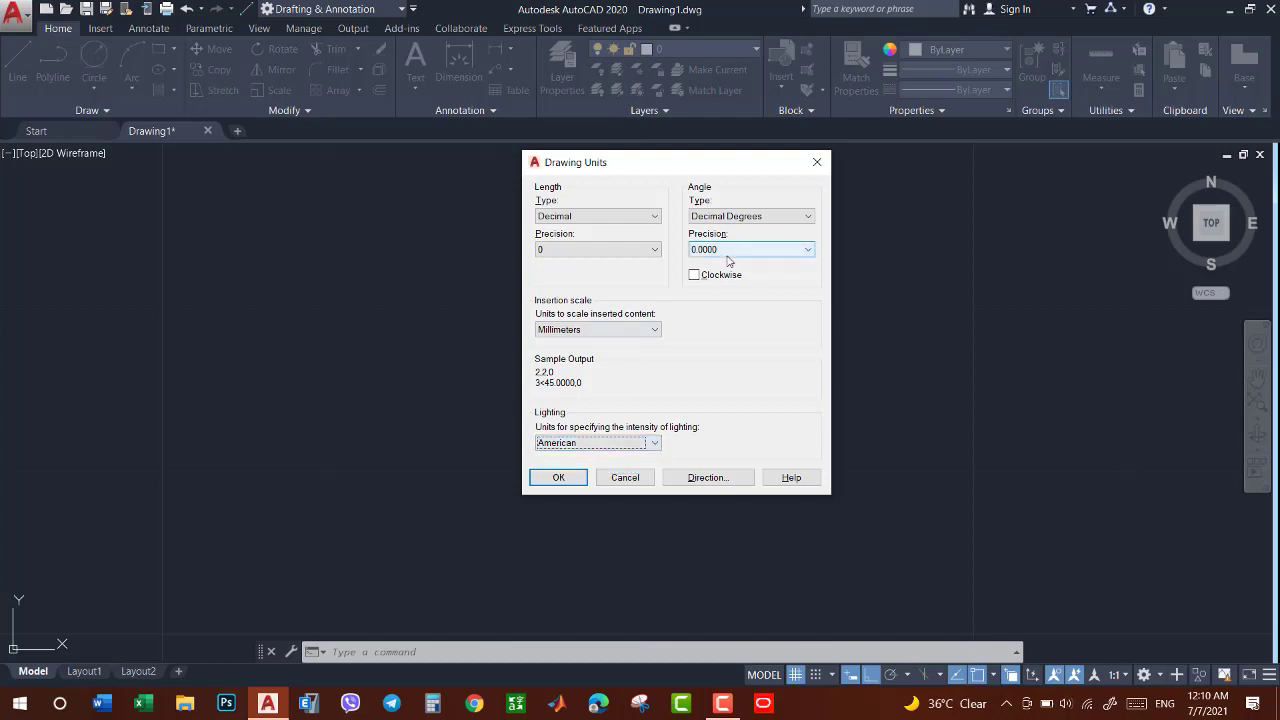